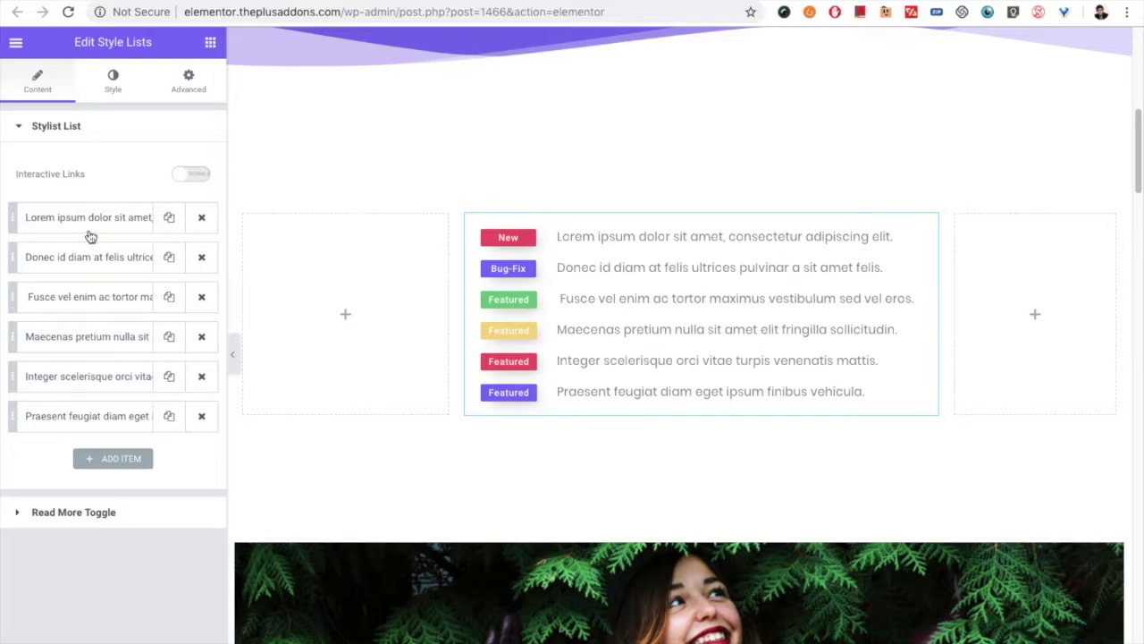
Step: Open the first item of the labelled list and compare its description in the visual and text editor views
click(89, 230)
scroll(5, 291, down, 1)
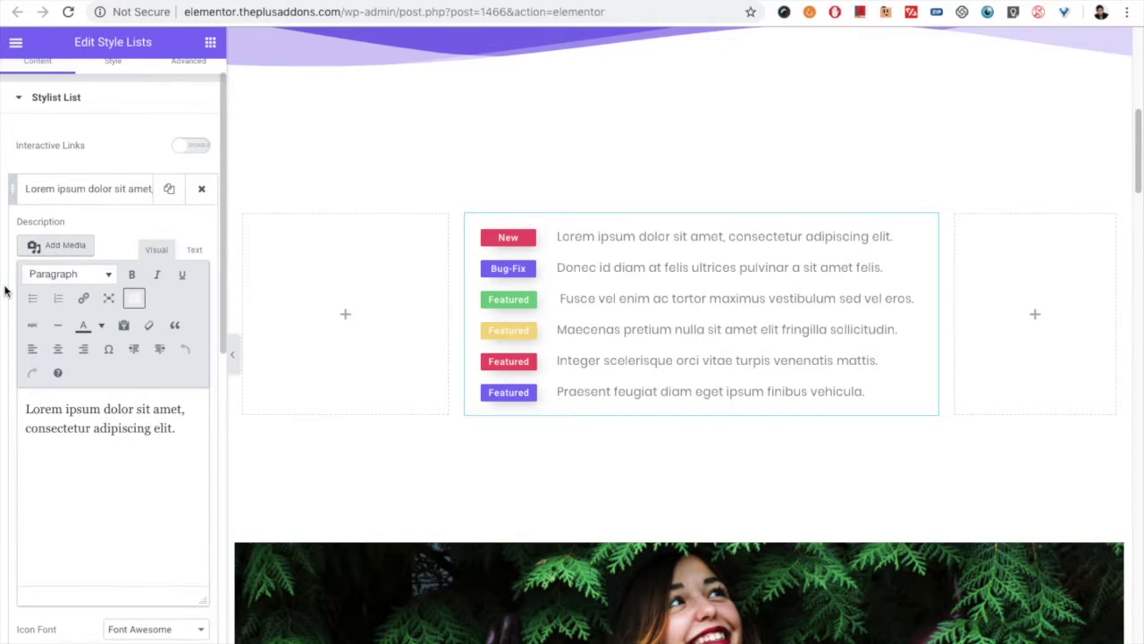
scroll(5, 290, down, 1)
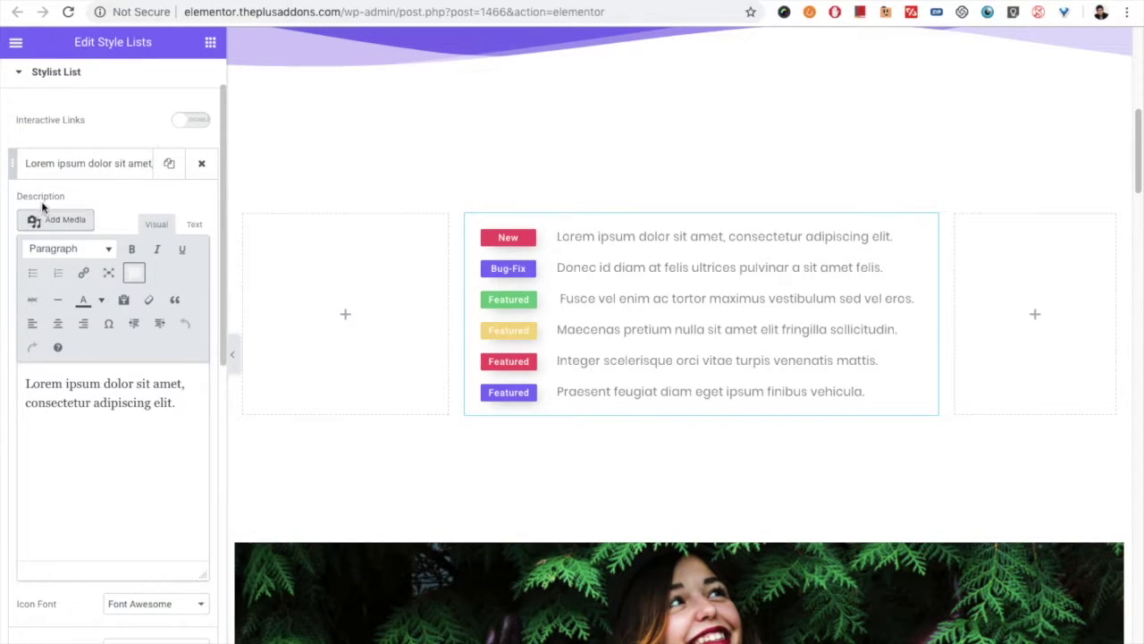
click(197, 226)
click(157, 225)
scroll(3, 284, down, 5)
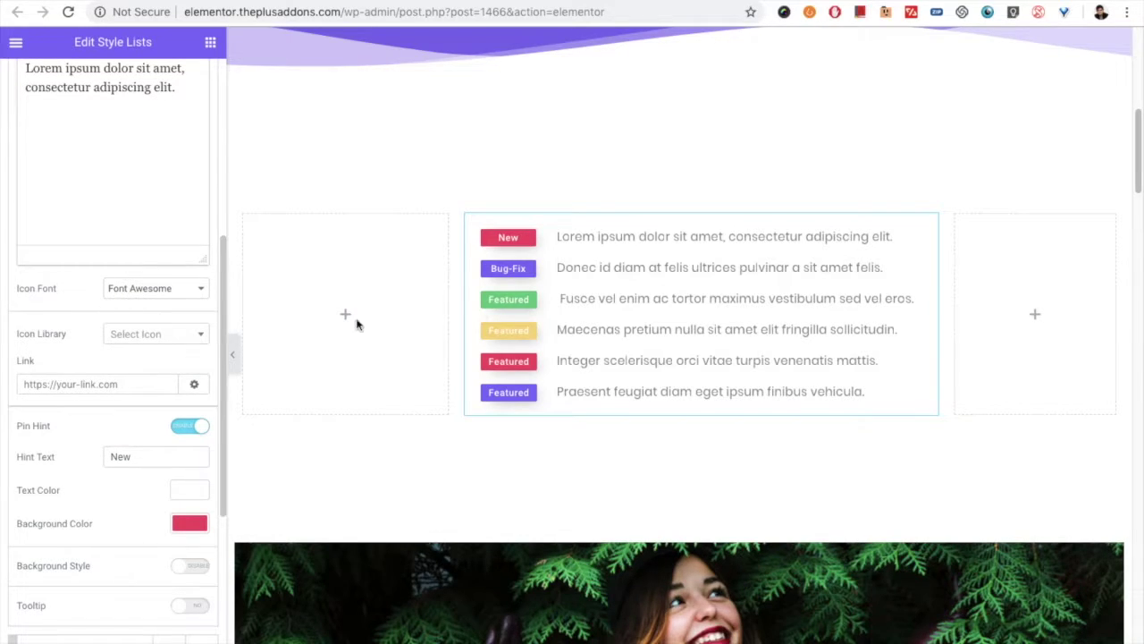
Step: Check the first item's available icon font choices, keeping Font Awesome, and view its link options
scroll(608, 331, down, 8)
scroll(601, 344, down, 1)
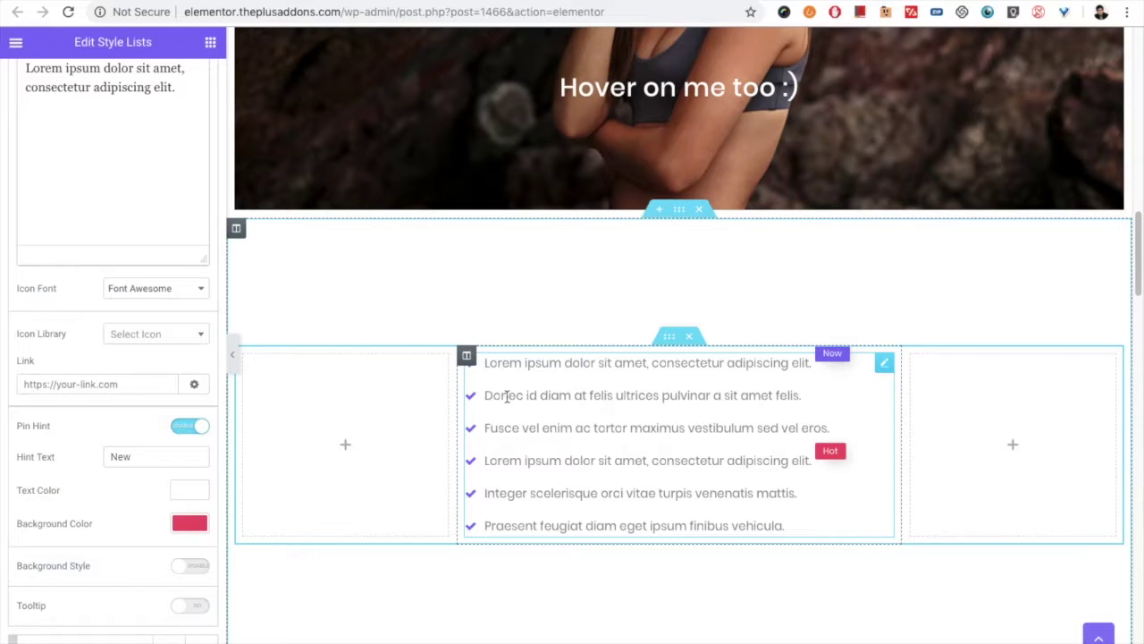
click(145, 289)
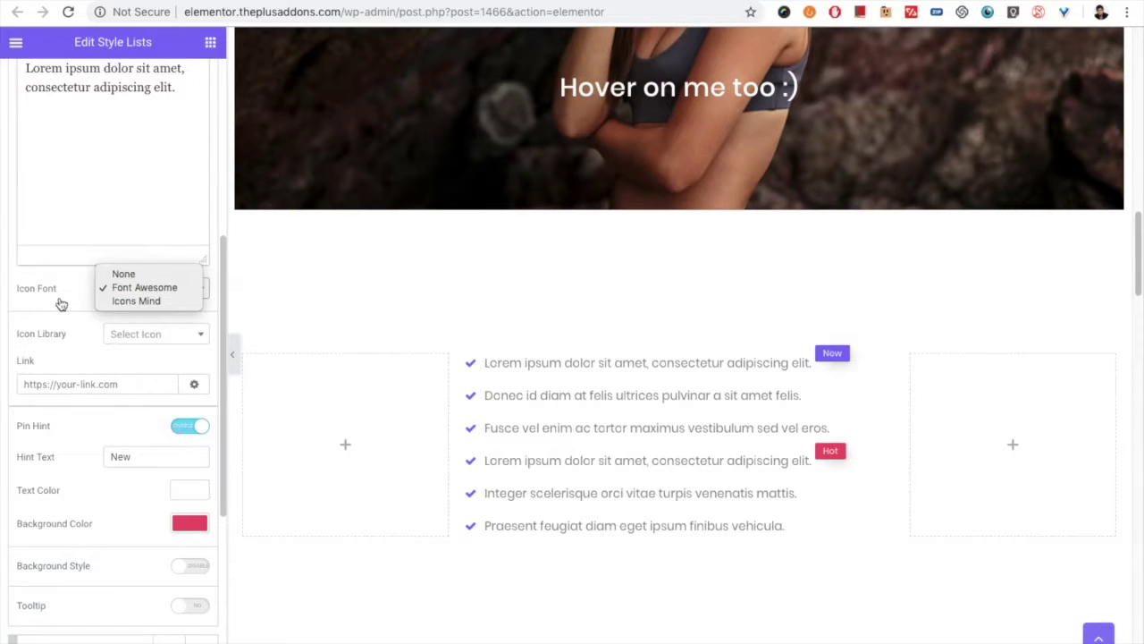
click(129, 293)
scroll(82, 305, down, 2)
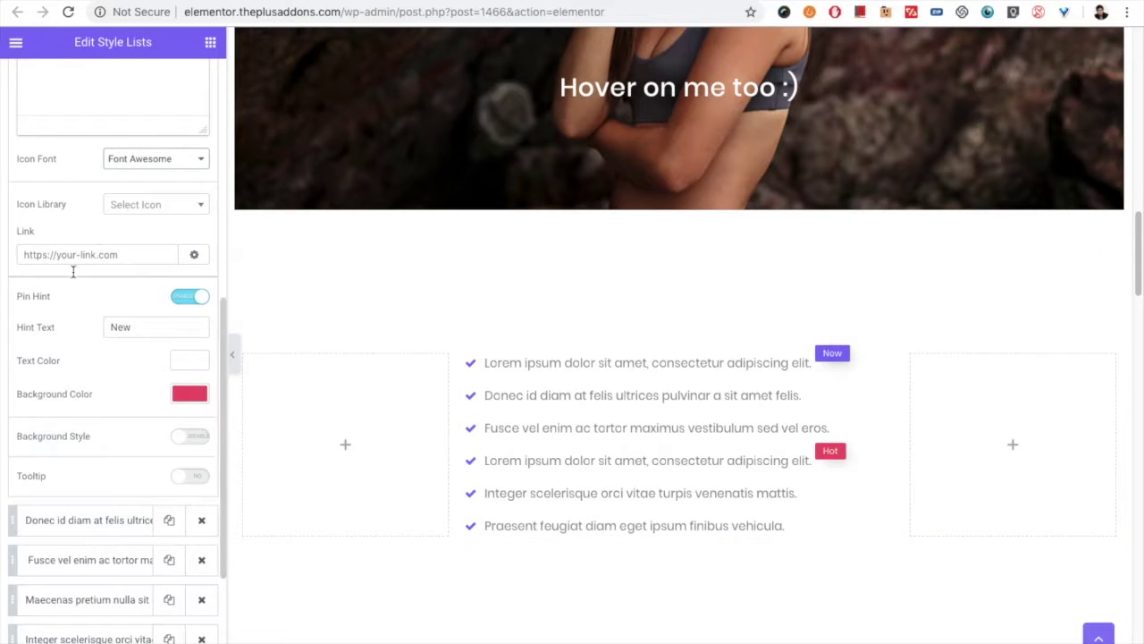
scroll(71, 295, down, 2)
click(197, 140)
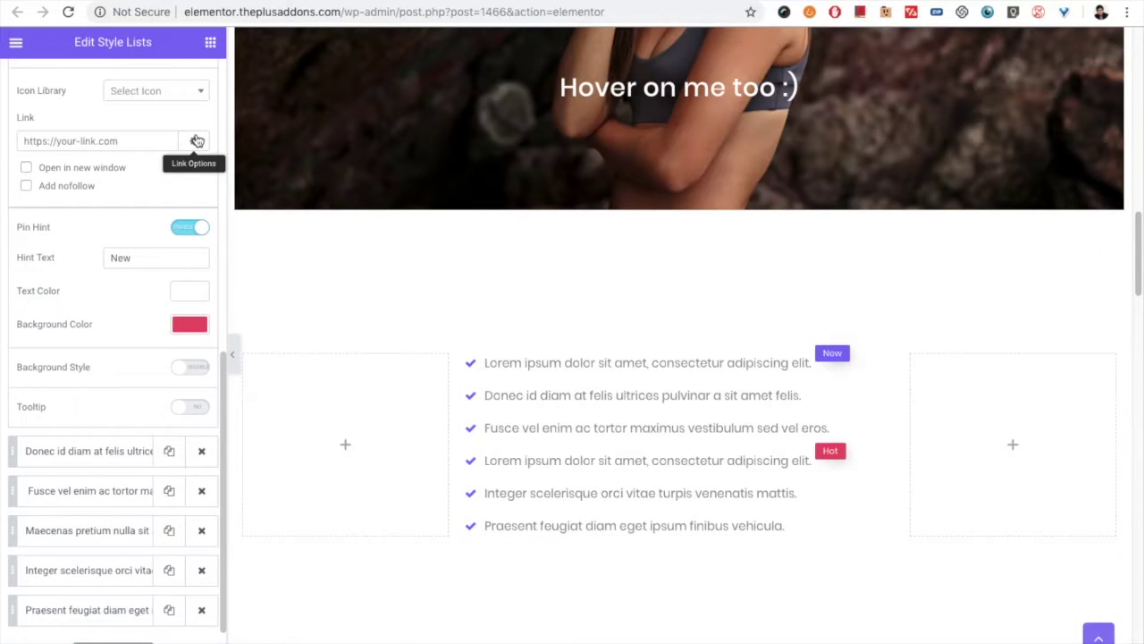
click(196, 141)
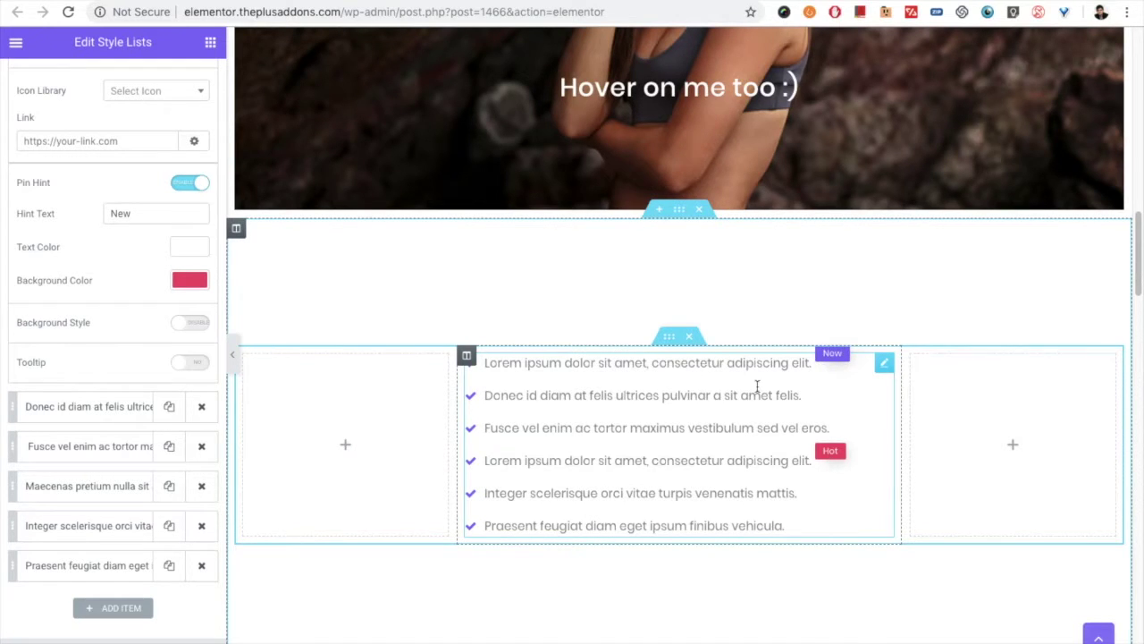
Step: Review the first item's pin hint and background style settings along with the list's Interactive Links option
scroll(757, 387, up, 6)
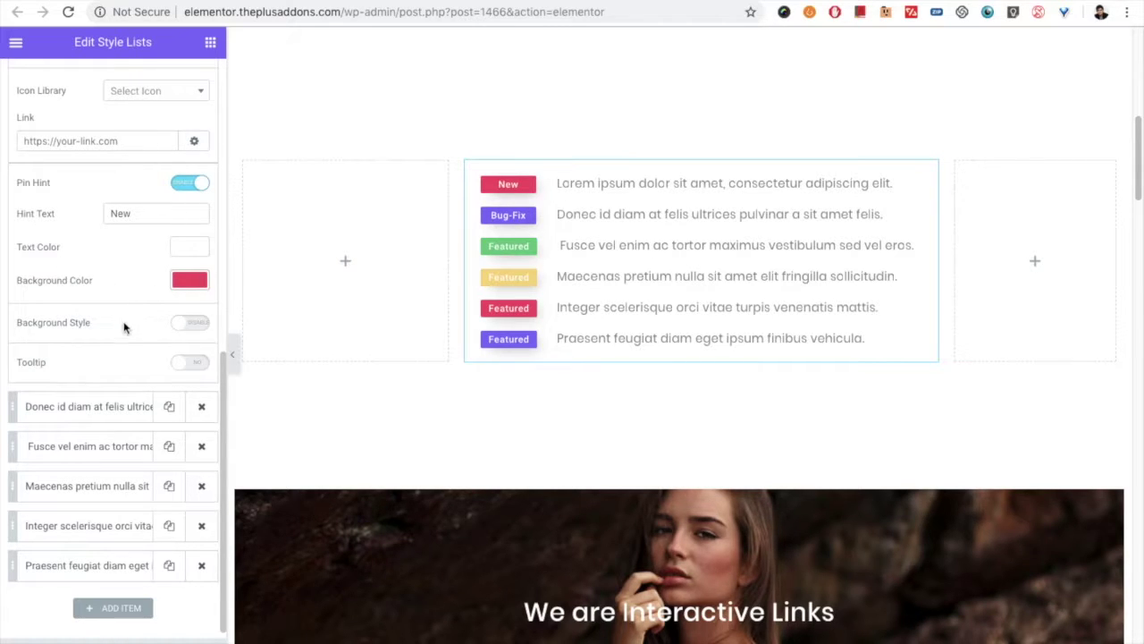
scroll(109, 349, down, 1)
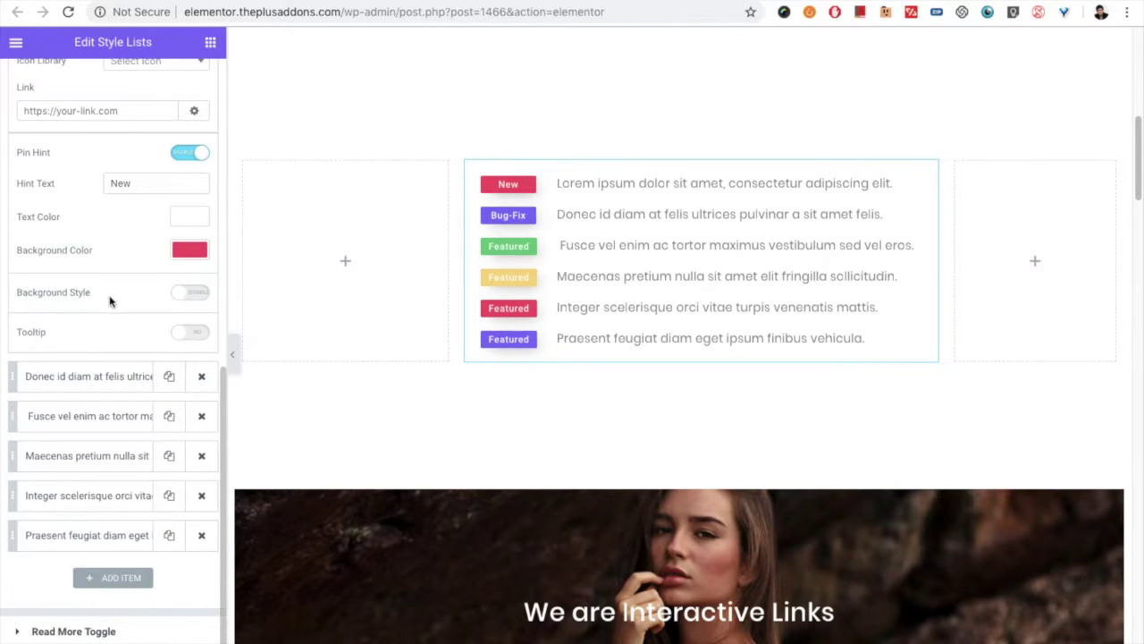
scroll(110, 301, up, 5)
scroll(89, 210, up, 2)
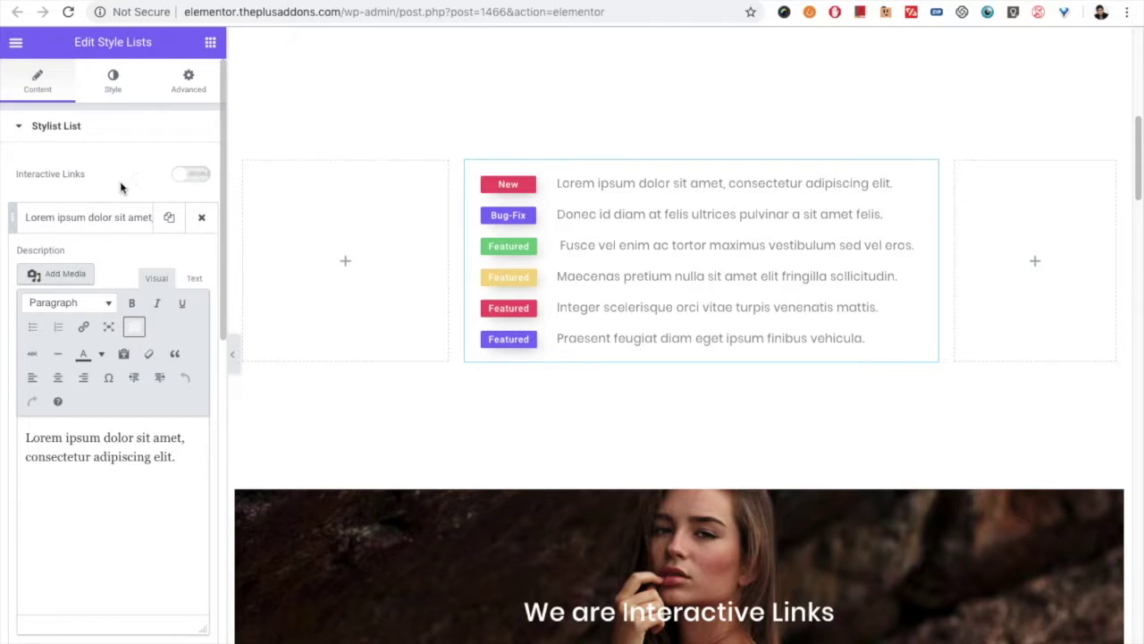
scroll(7, 260, down, 7)
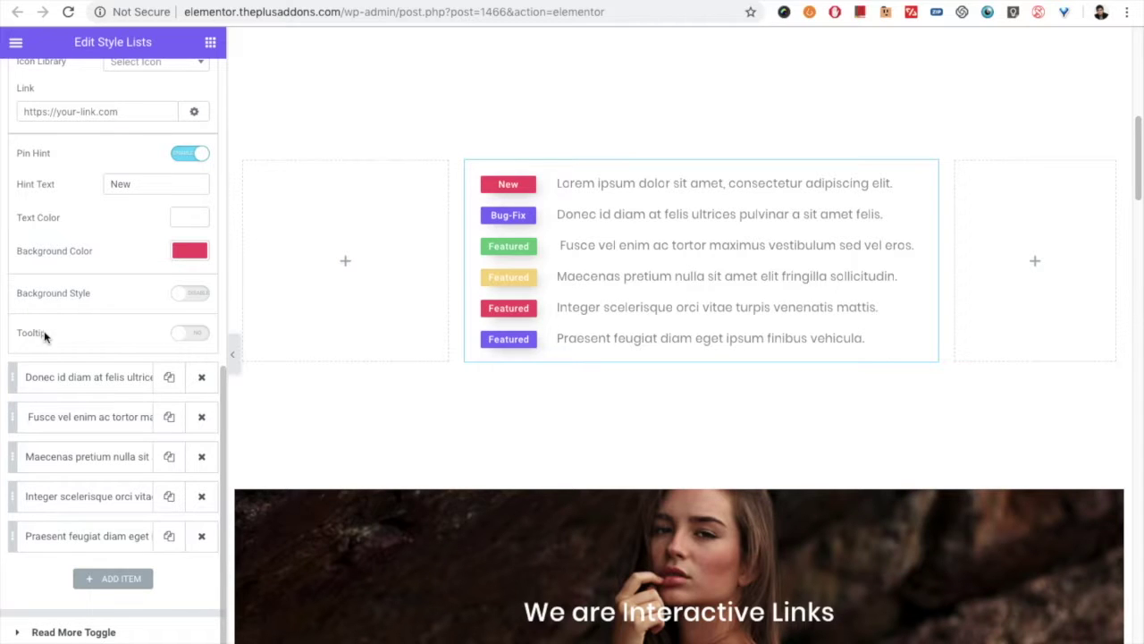
Step: Enable the tooltip on the first list item with Content Text as its content type
click(191, 335)
scroll(75, 357, down, 2)
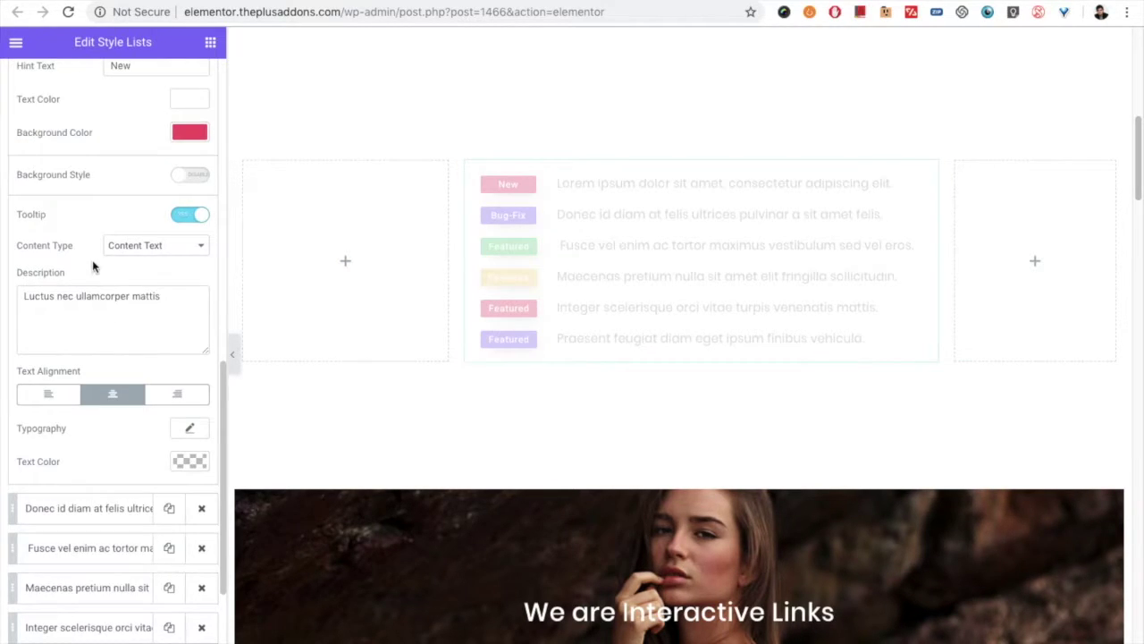
click(125, 246)
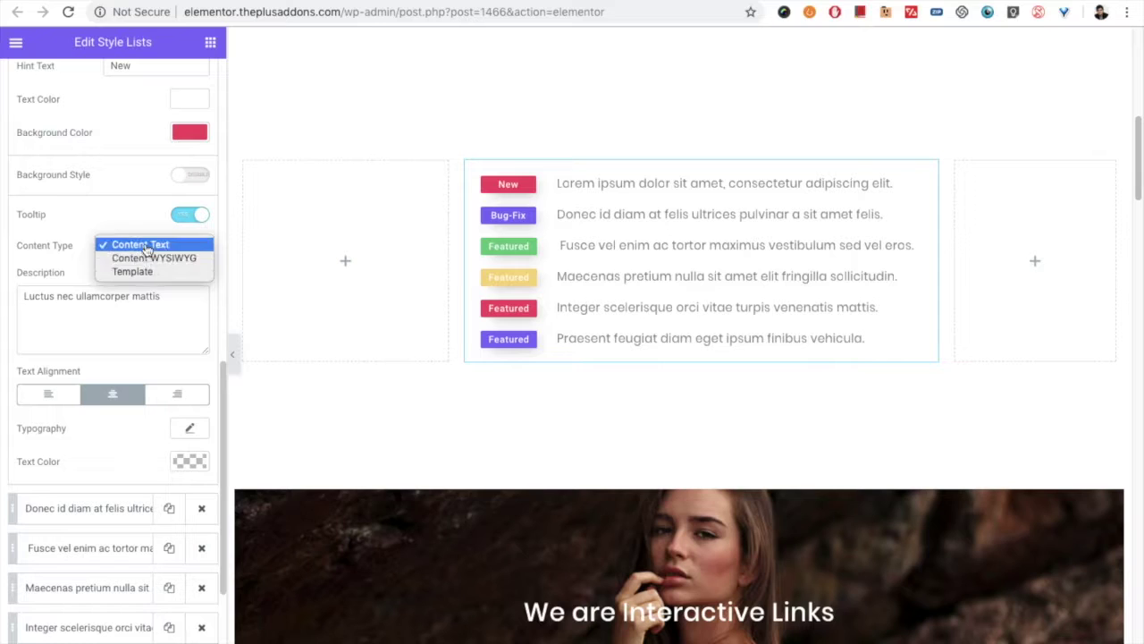
click(134, 244)
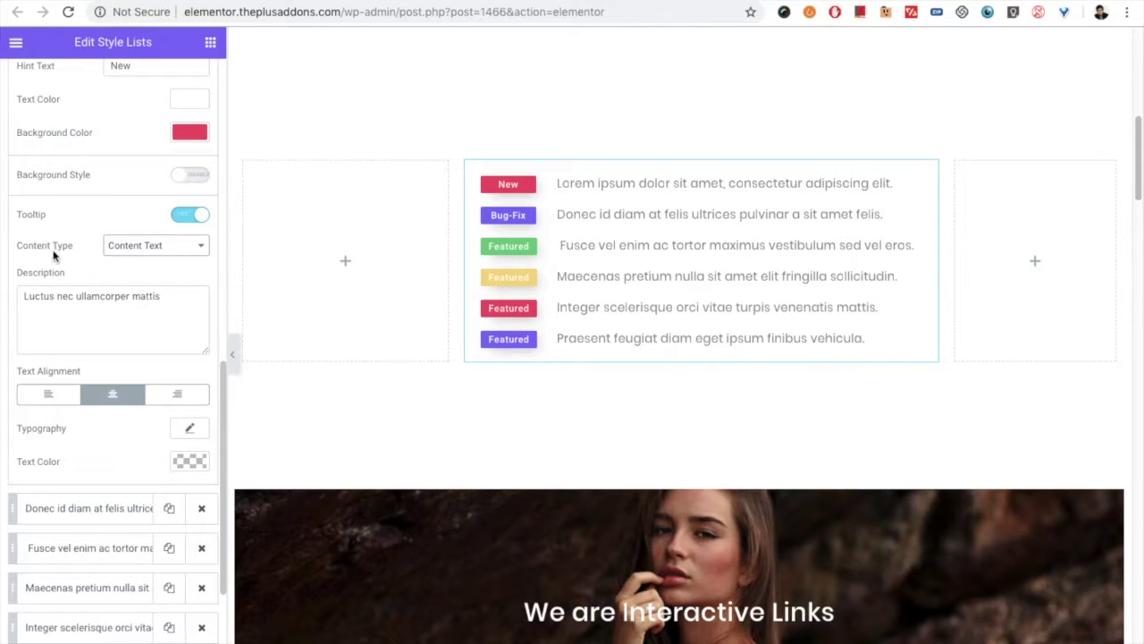
scroll(7, 322, down, 1)
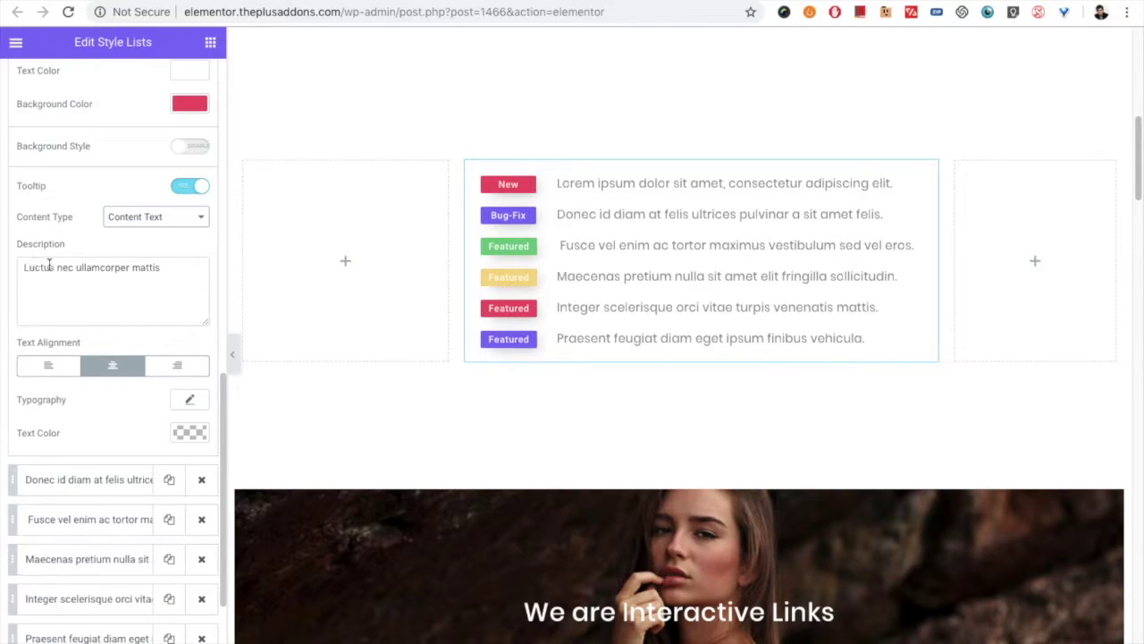
scroll(65, 349, down, 1)
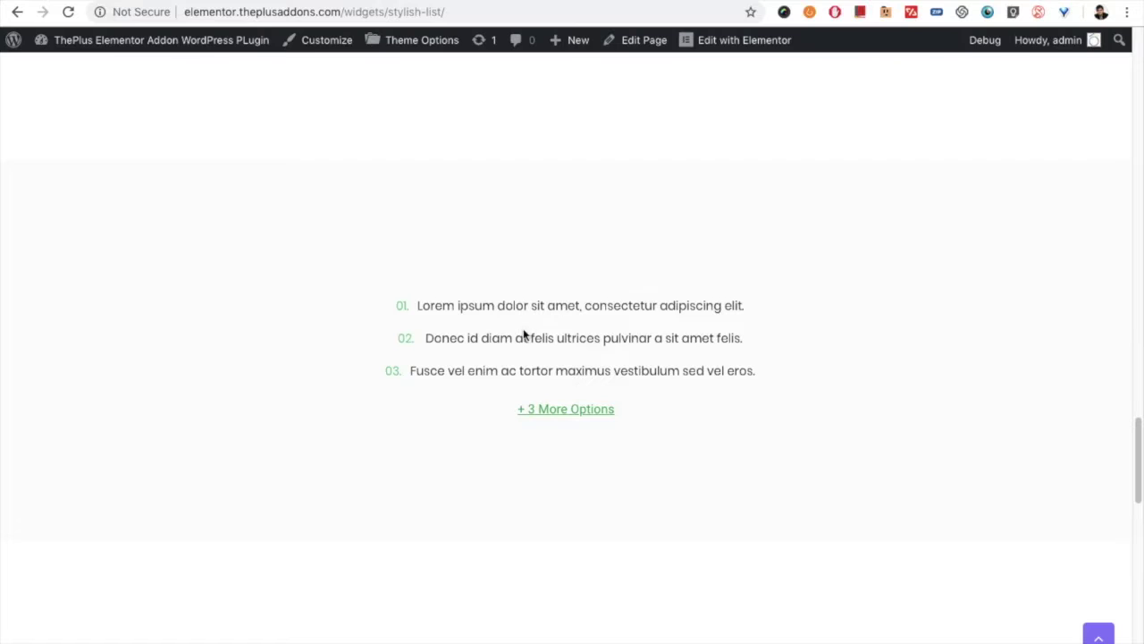
Step: Switch to the published stylish-list page and preview the tooltips and background changes of the interactive links
scroll(532, 335, up, 5)
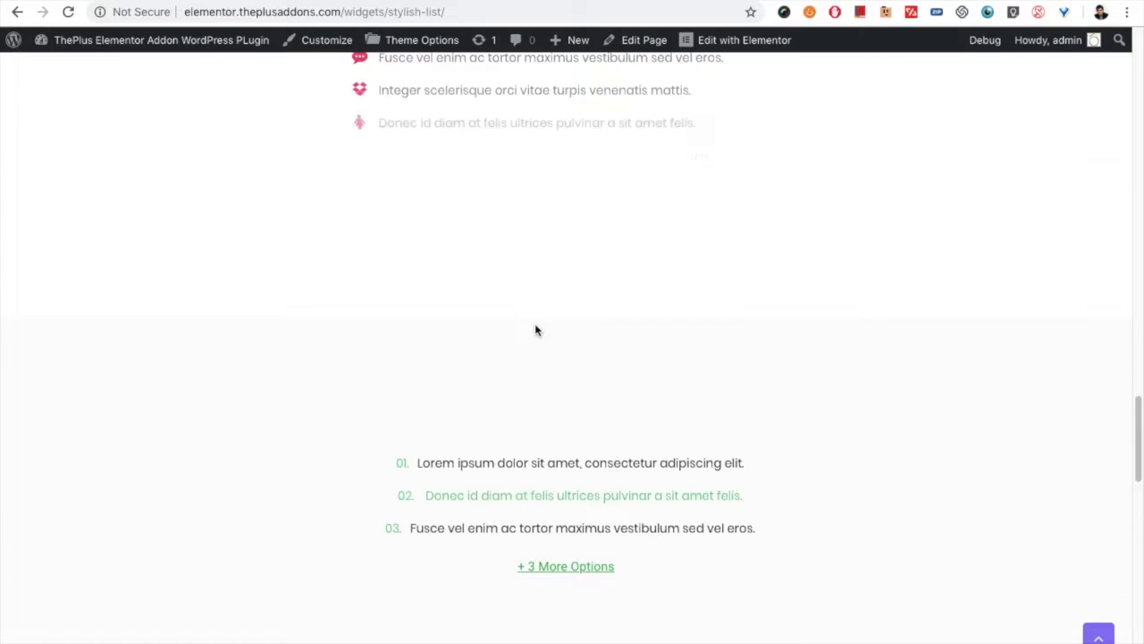
scroll(534, 334, down, 10)
scroll(534, 334, up, 3)
scroll(535, 335, down, 3)
mouse_move(570, 402)
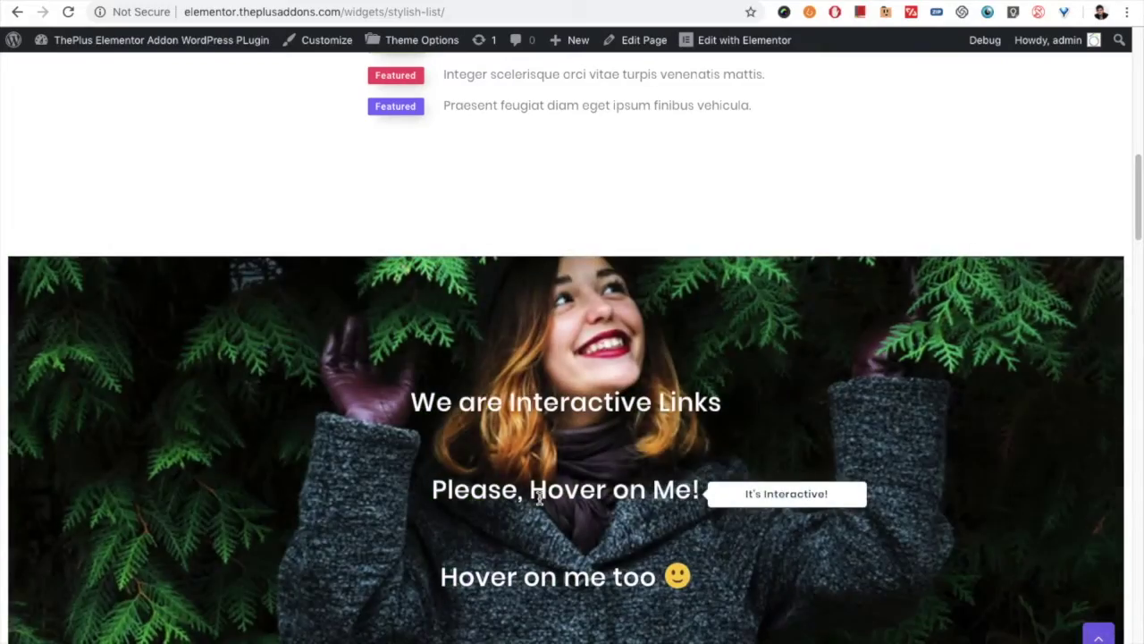
mouse_move(545, 575)
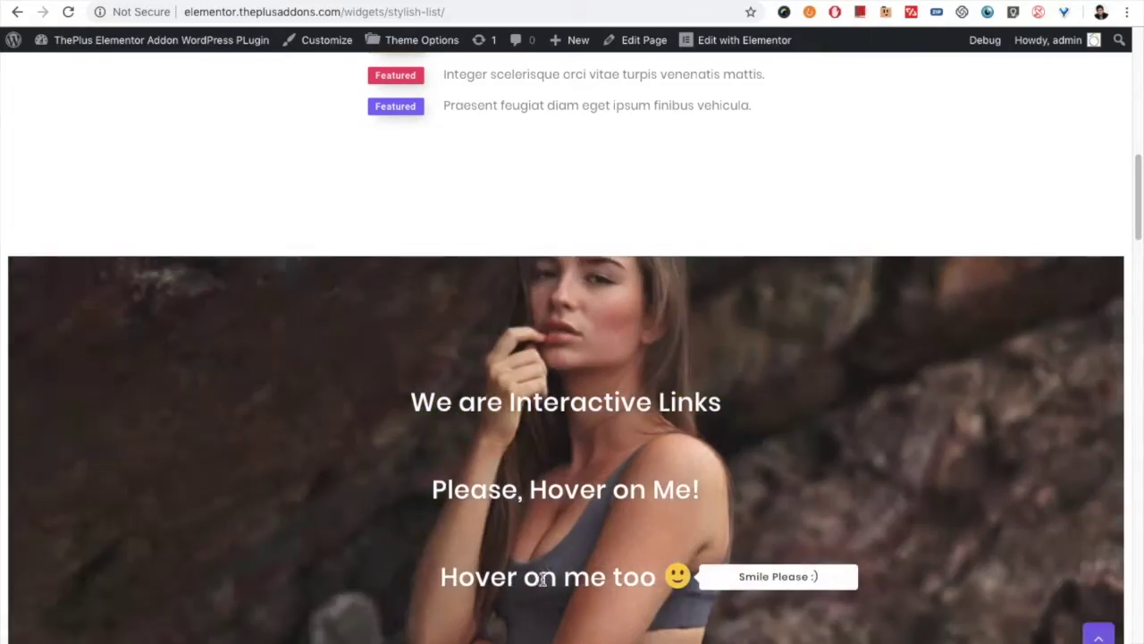
scroll(545, 575, down, 1)
mouse_move(555, 377)
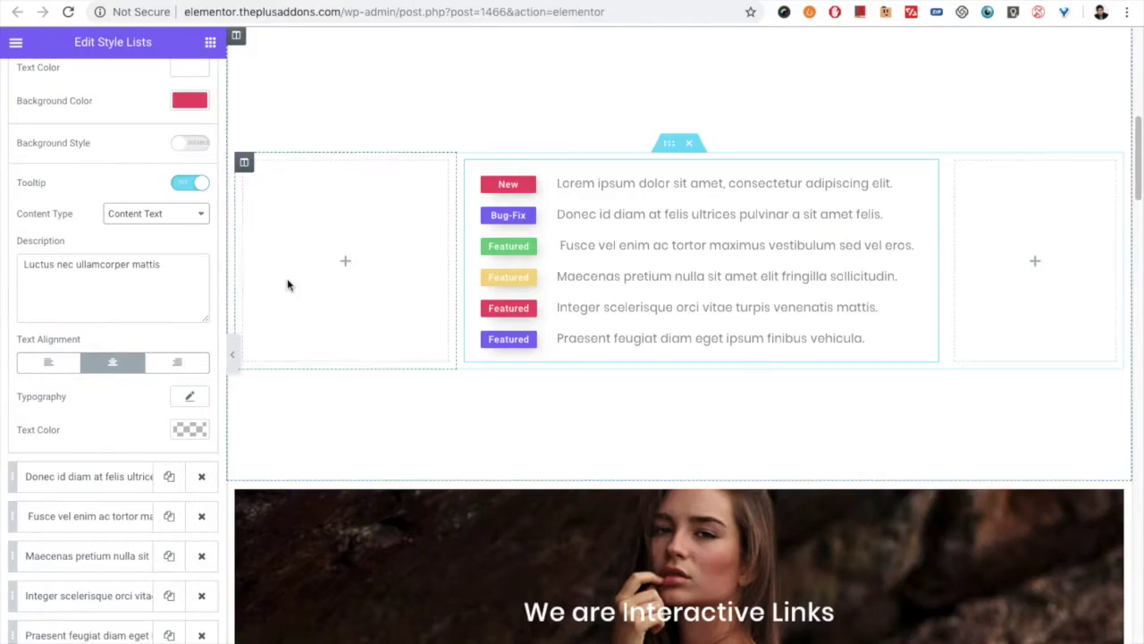
Step: Return to the Elementor editor, check the labelled list's Read More Toggle section, and open the numbered list for editing
scroll(577, 403, down, 3)
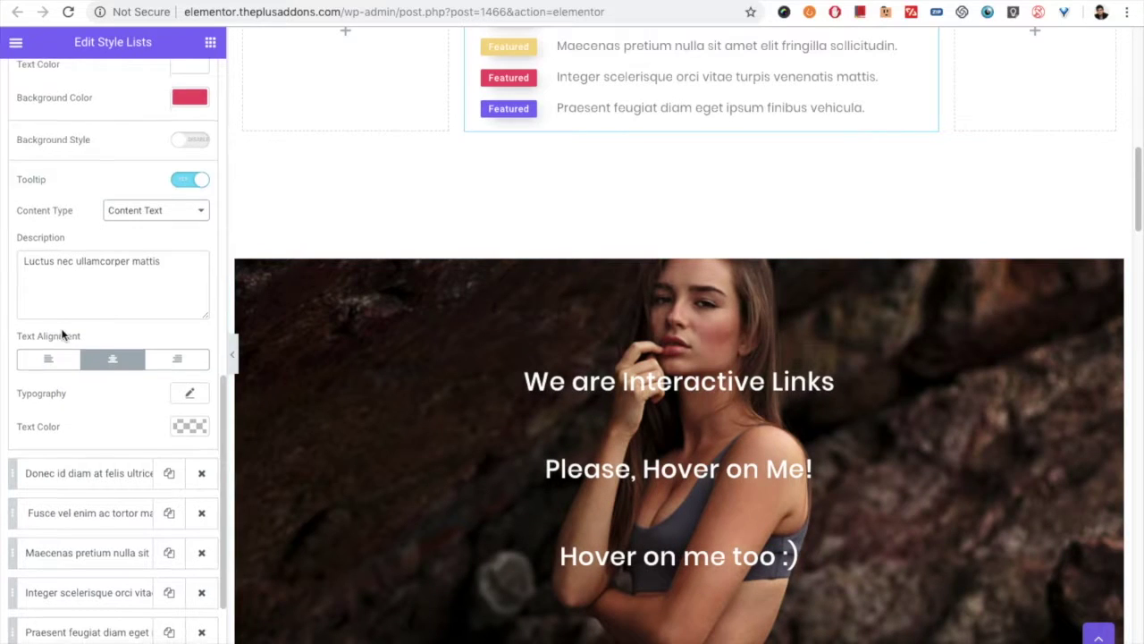
scroll(89, 394, down, 1)
scroll(86, 399, down, 2)
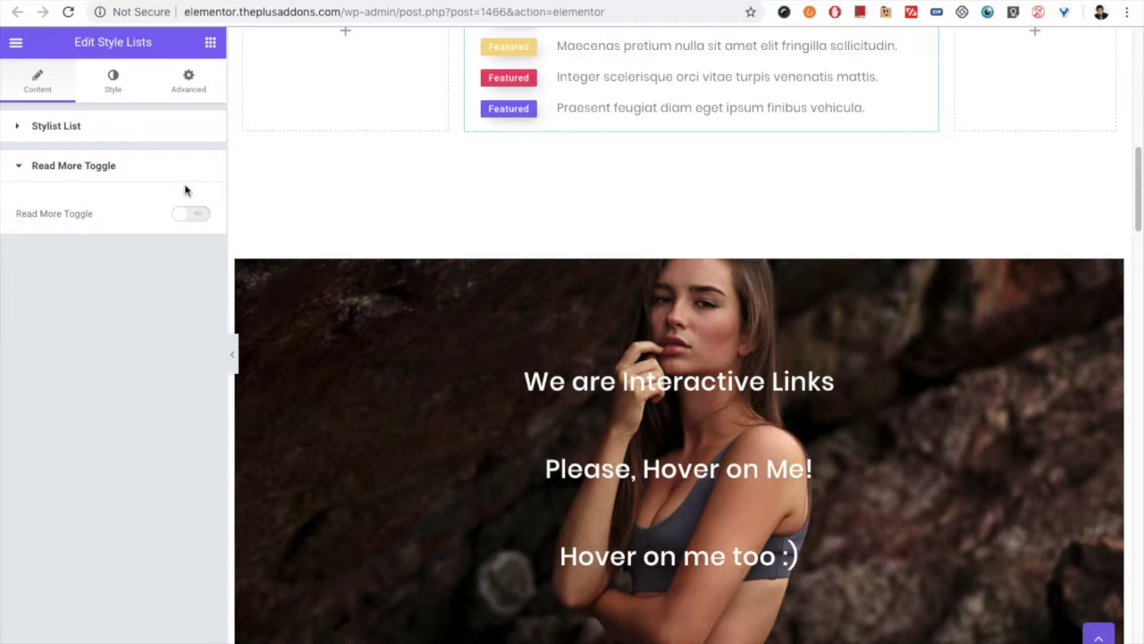
scroll(648, 313, down, 4)
scroll(648, 313, down, 11)
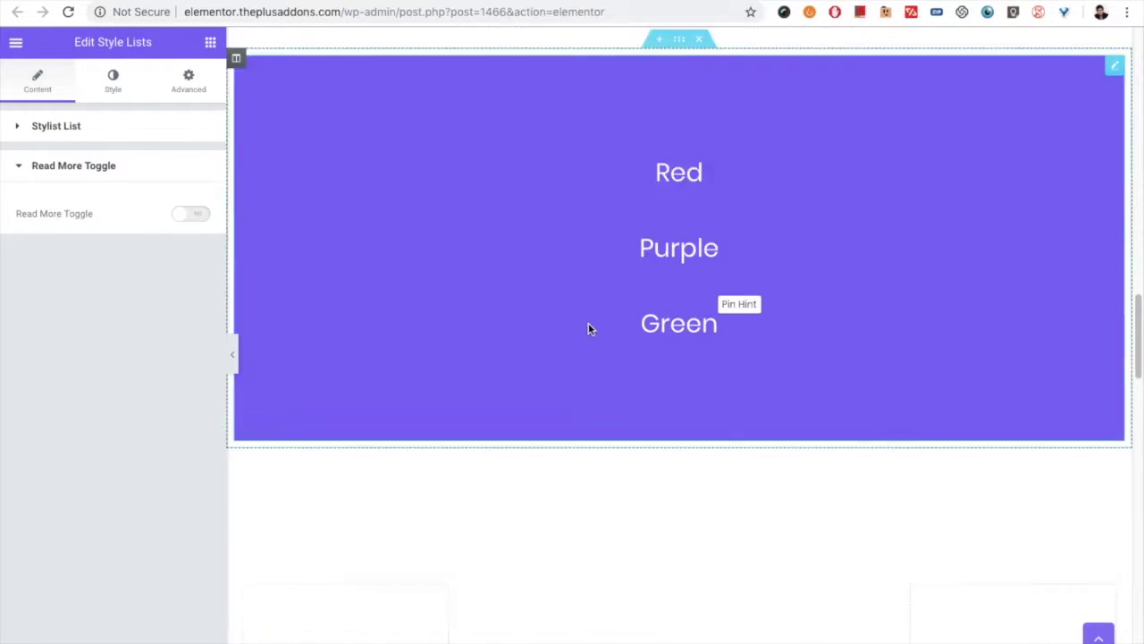
scroll(592, 340, down, 2)
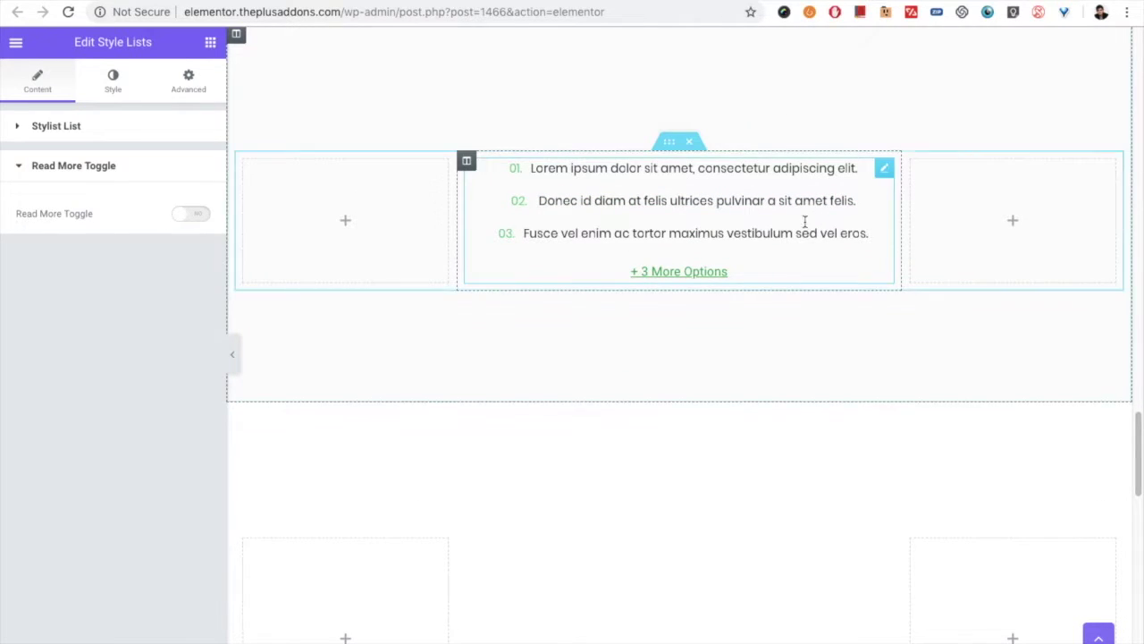
click(885, 169)
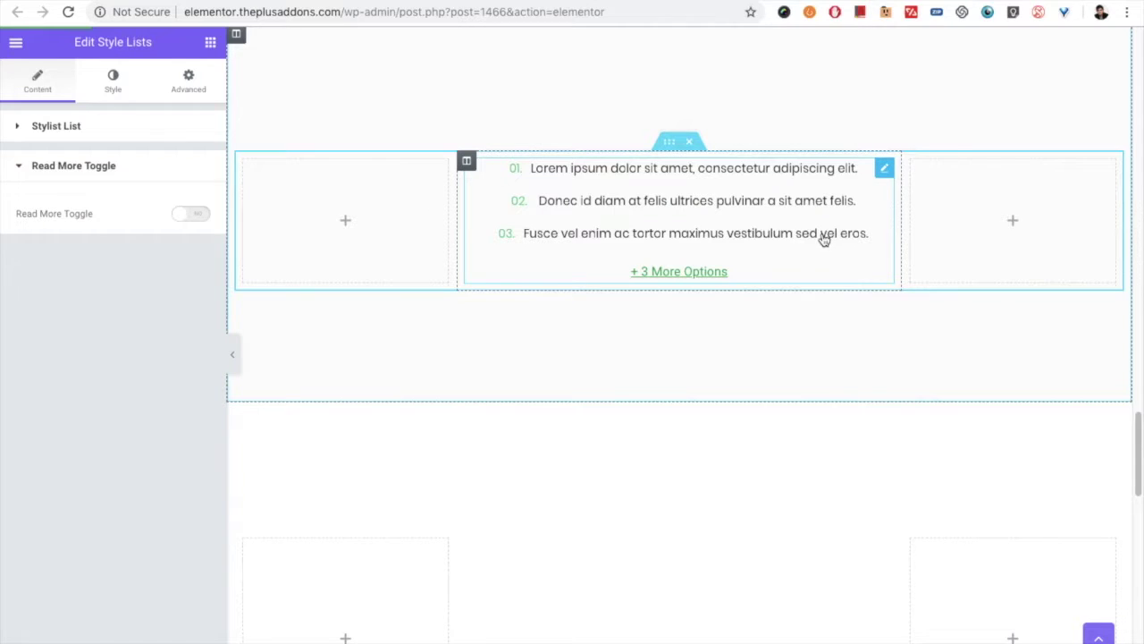
click(630, 187)
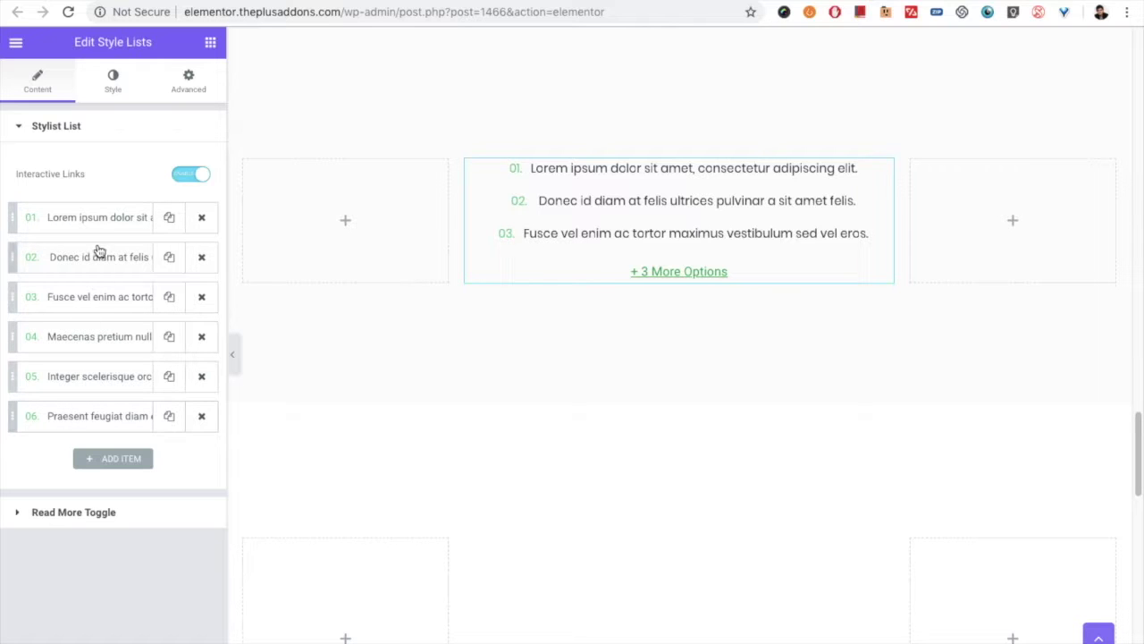
Step: Examine the numbered list's Read More Toggle settings for the default open count and the expand section title
click(88, 511)
drag(117, 245, 103, 247)
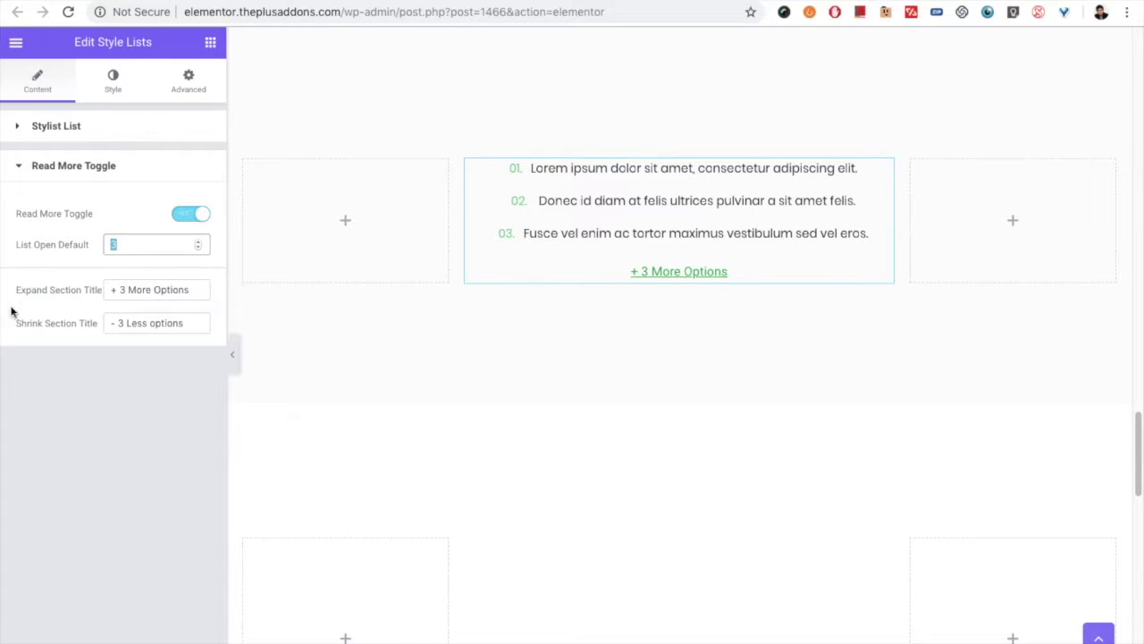
drag(116, 244, 110, 245)
click(135, 292)
key(ctrl+a)
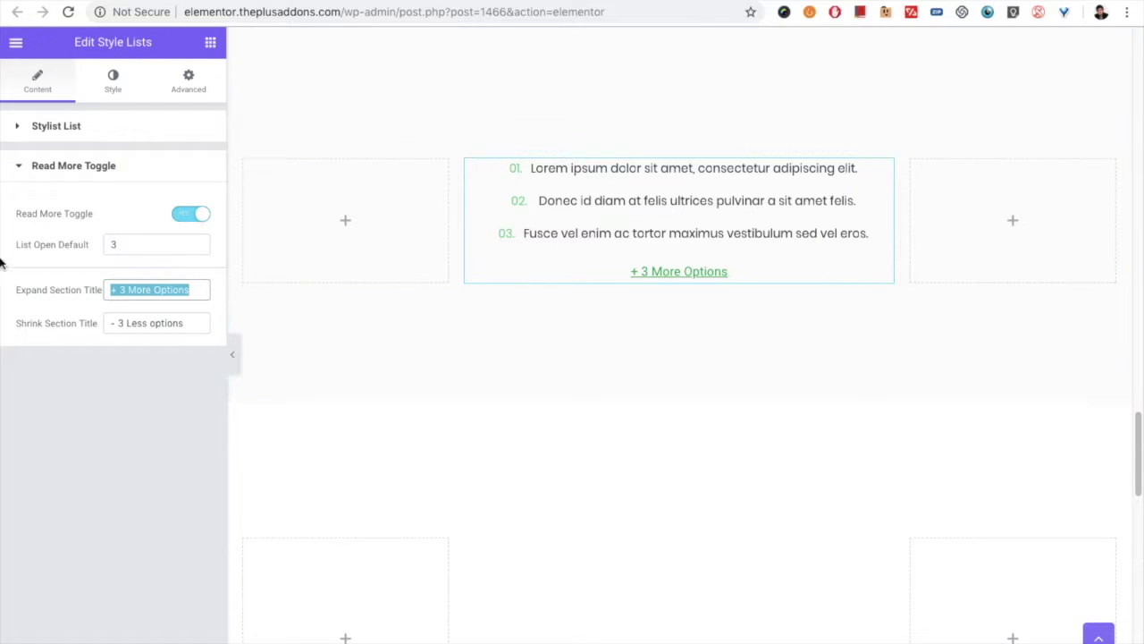
Step: Preview expanding and collapsing the numbered list with its more and less options links
click(672, 274)
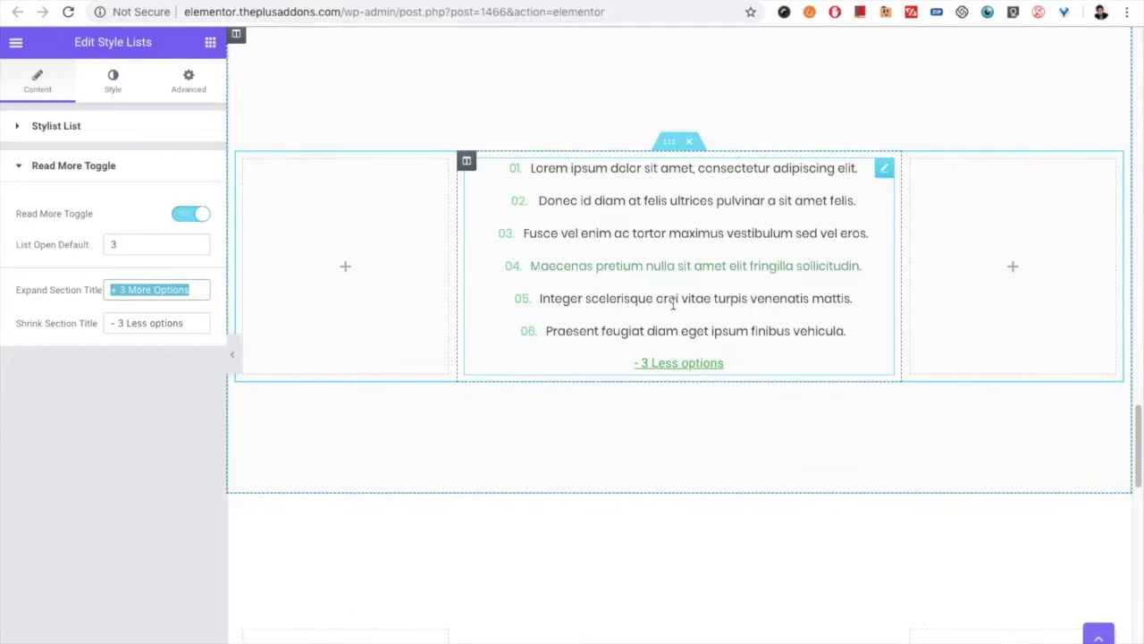
click(688, 367)
click(668, 274)
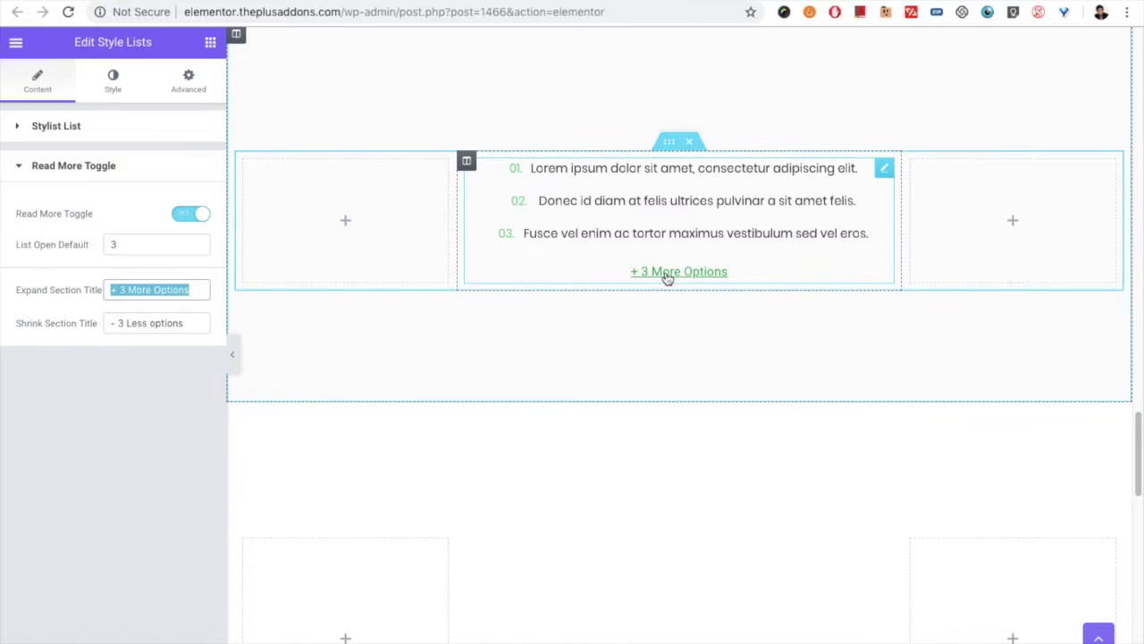
Step: Undo the accidental move of the numbered list widget
drag(684, 373, 623, 357)
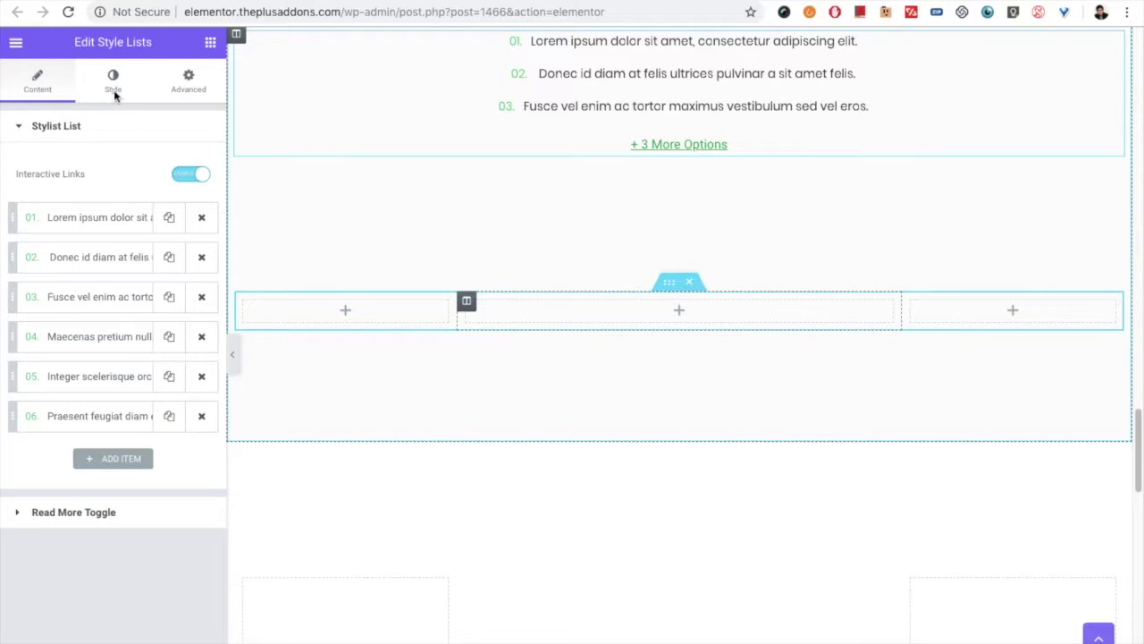
key(ctrl+z)
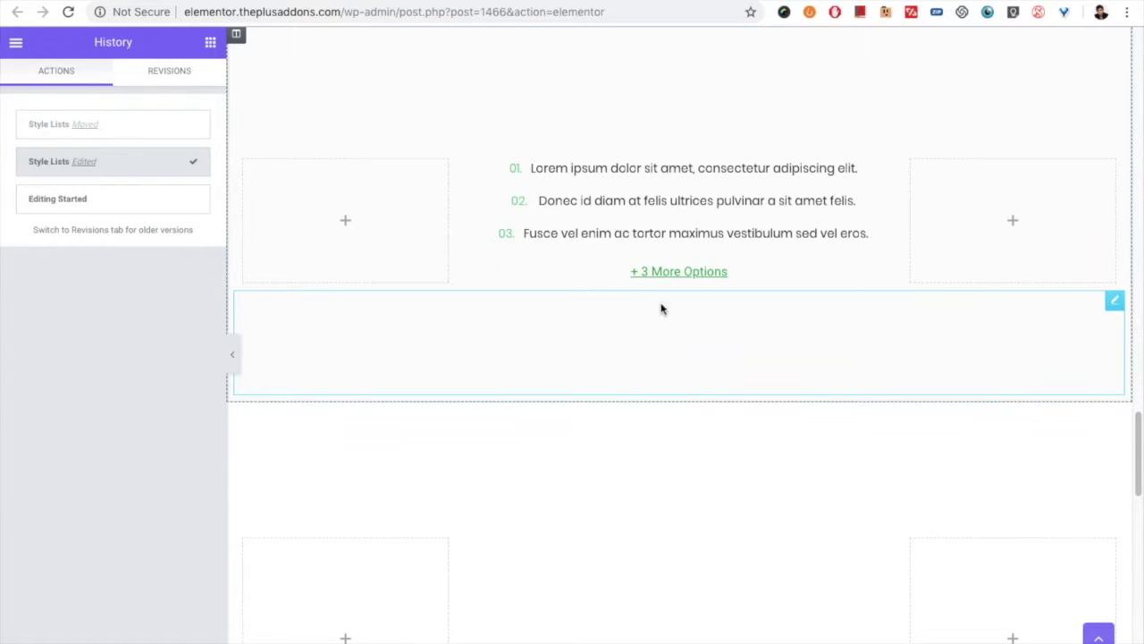
Step: Reopen the numbered list and review its style settings for list spacing and icons
scroll(661, 308, up, 3)
click(883, 373)
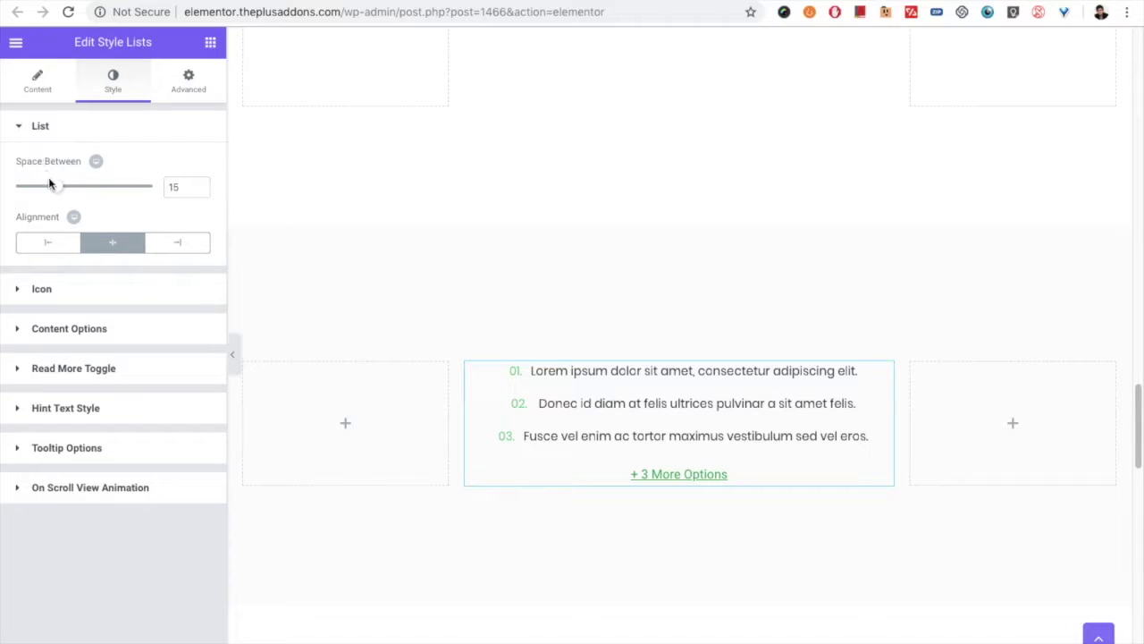
mouse_move(57, 191)
mouse_down()
mouse_move(76, 189)
mouse_move(40, 188)
mouse_move(76, 189)
mouse_move(57, 186)
mouse_up()
click(96, 161)
click(86, 294)
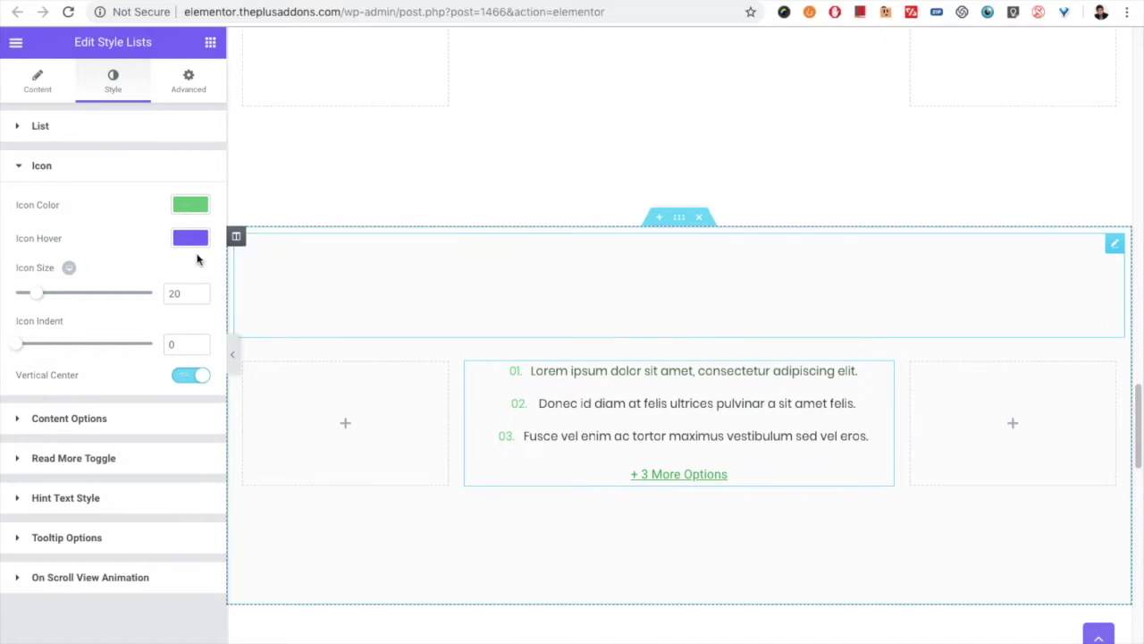
Step: Open the style settings of the checkmark list that carries the New and Hot hints
scroll(541, 322, up, 15)
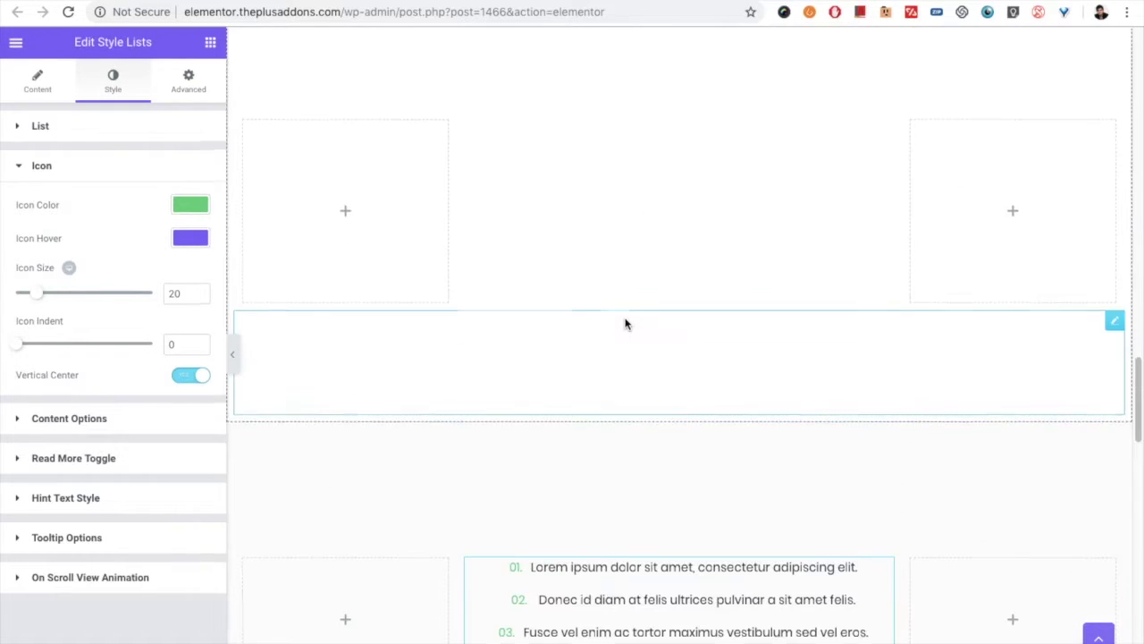
scroll(614, 332, down, 5)
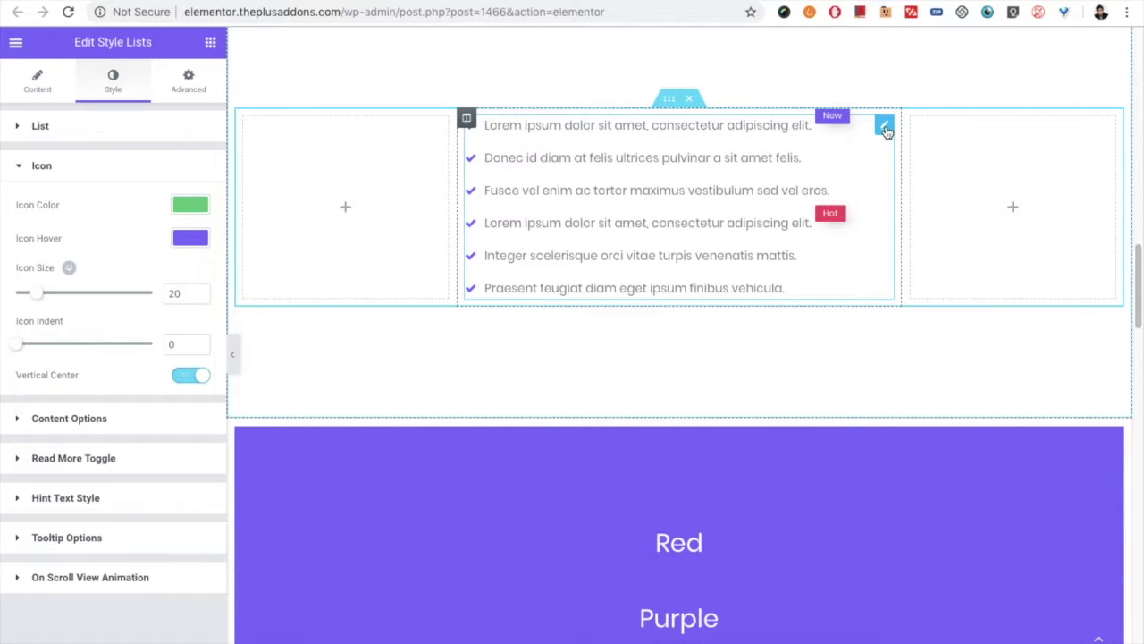
click(884, 128)
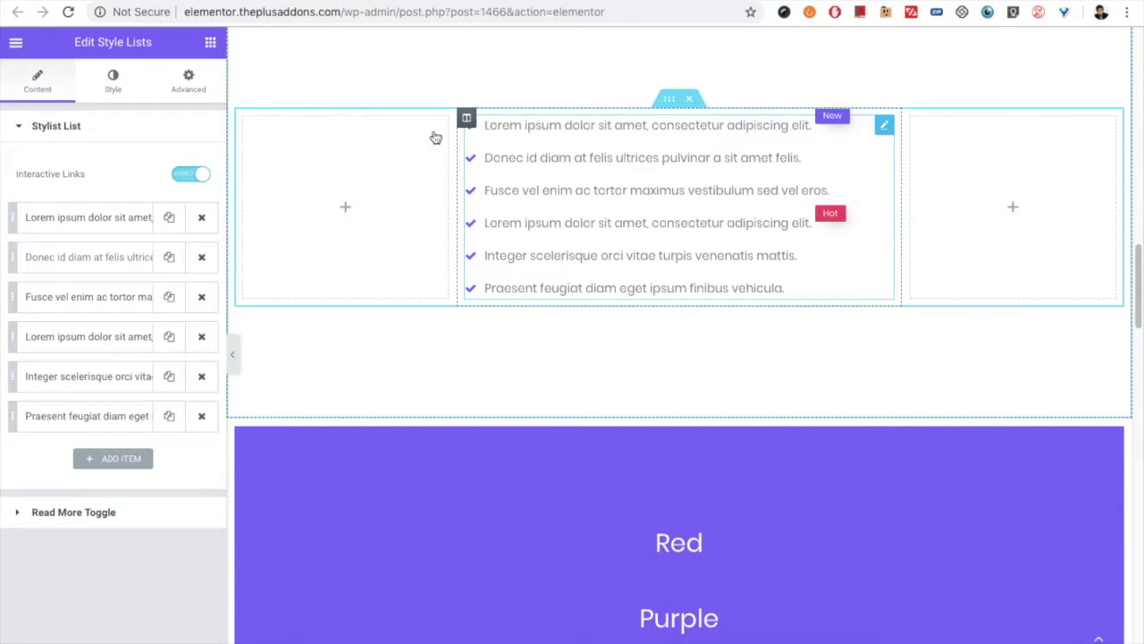
click(121, 86)
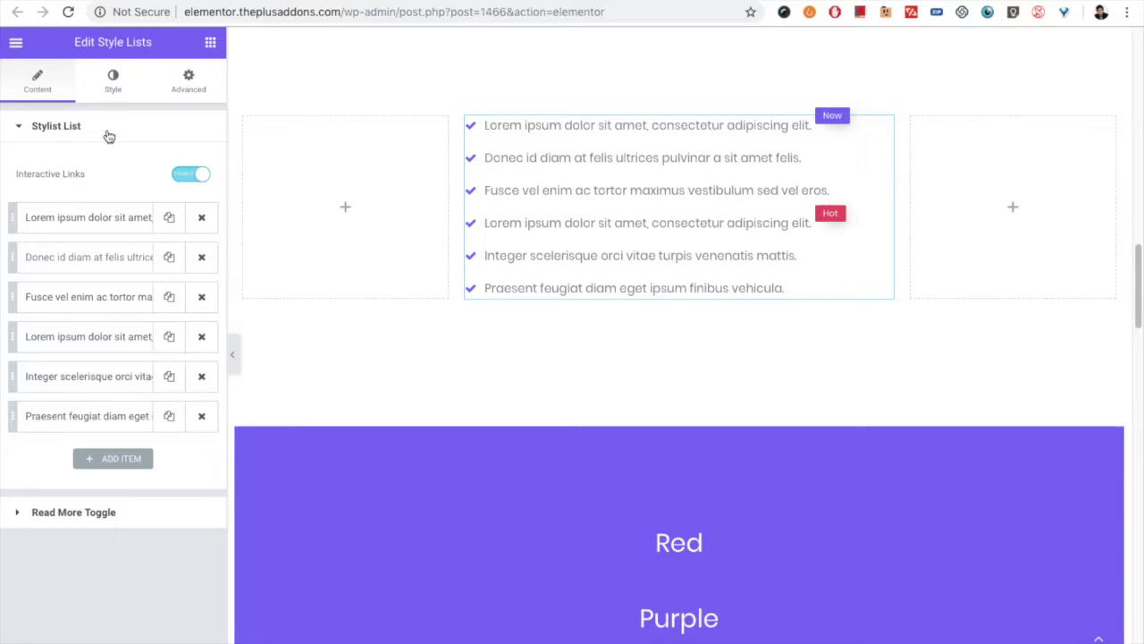
click(113, 87)
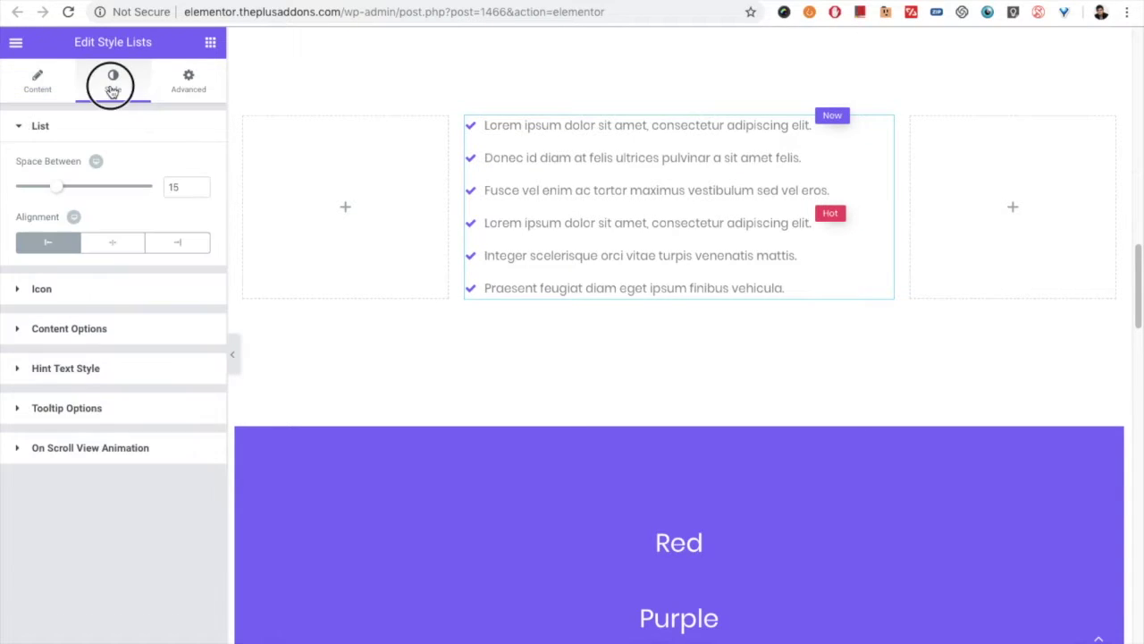
Step: Clear the checkmark list's icon indent value and toggle vertical centering of the icons off and back on
click(53, 289)
mouse_move(20, 352)
mouse_down()
mouse_move(50, 348)
mouse_move(7, 347)
mouse_up()
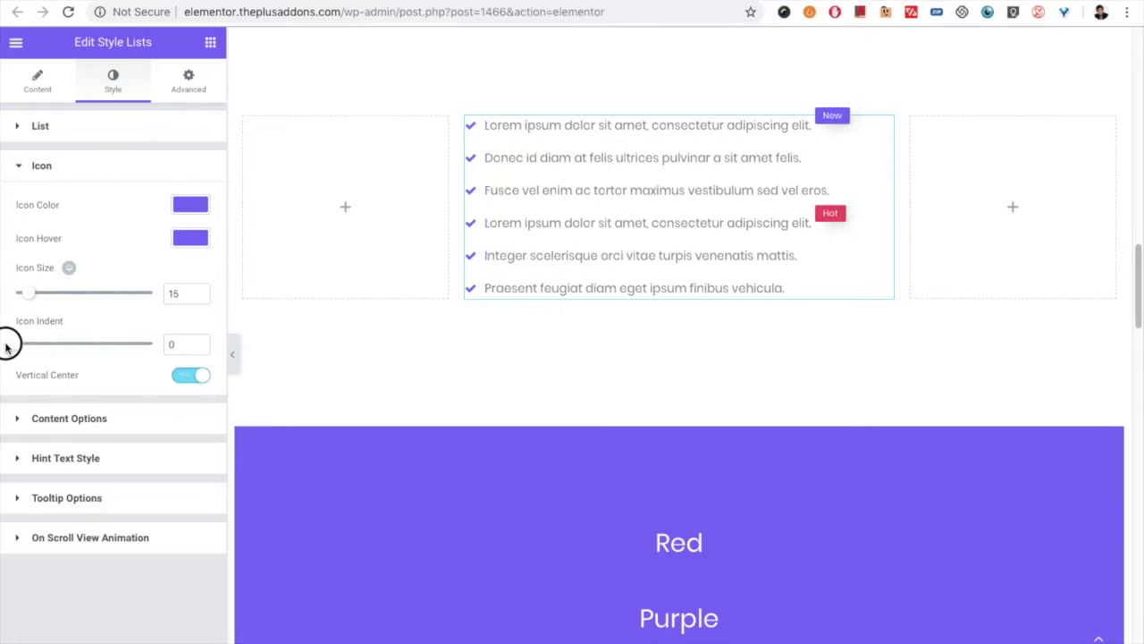
double_click(179, 348)
key(BackSpace)
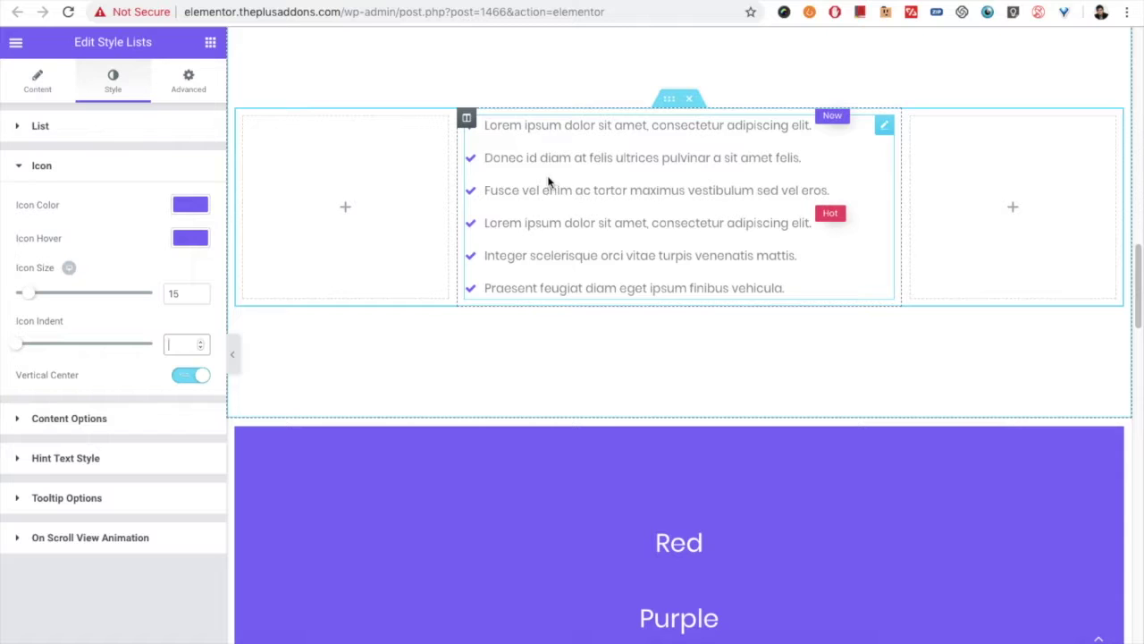
click(188, 376)
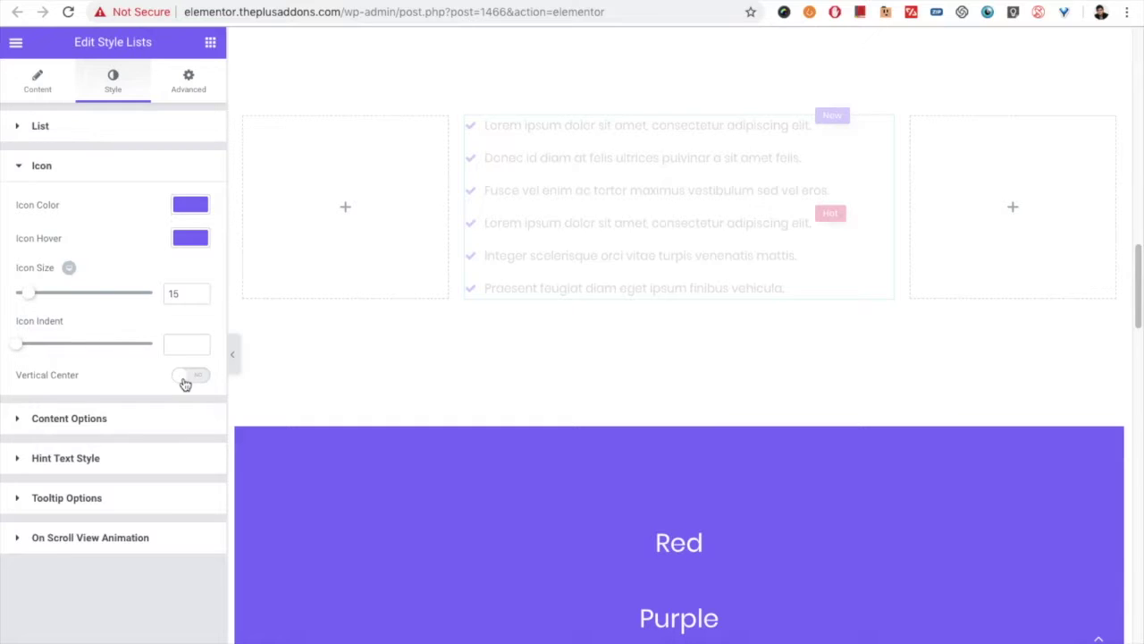
click(188, 376)
Step: Set the checkmark list's text indent to 33 and review the typography options for its text
click(94, 417)
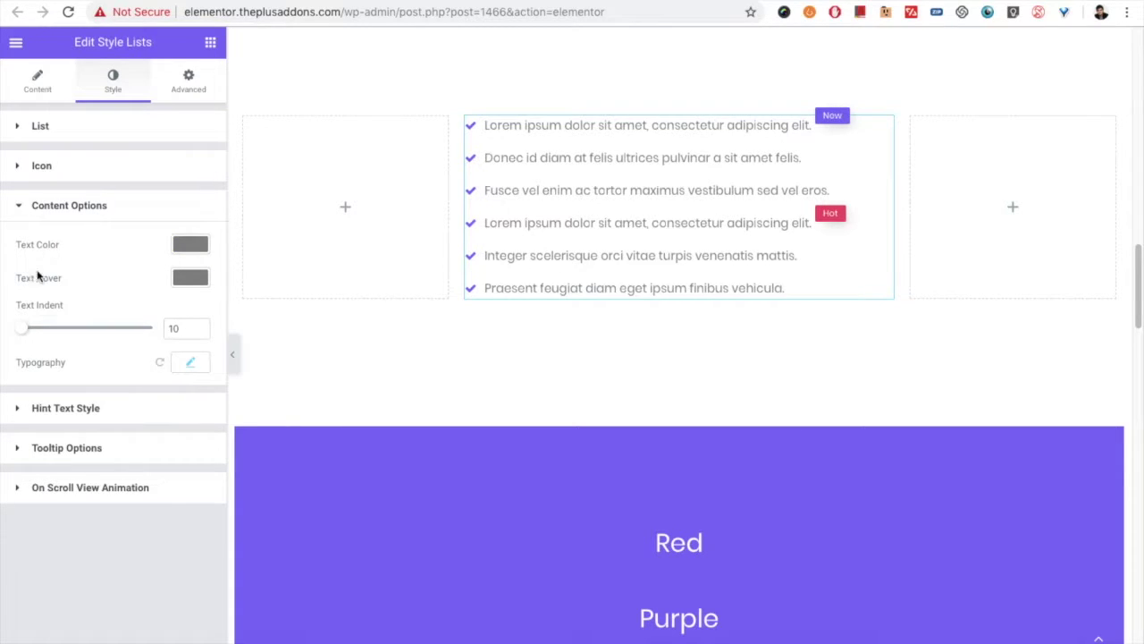
mouse_move(23, 331)
mouse_down()
mouse_move(107, 329)
mouse_move(36, 331)
mouse_up()
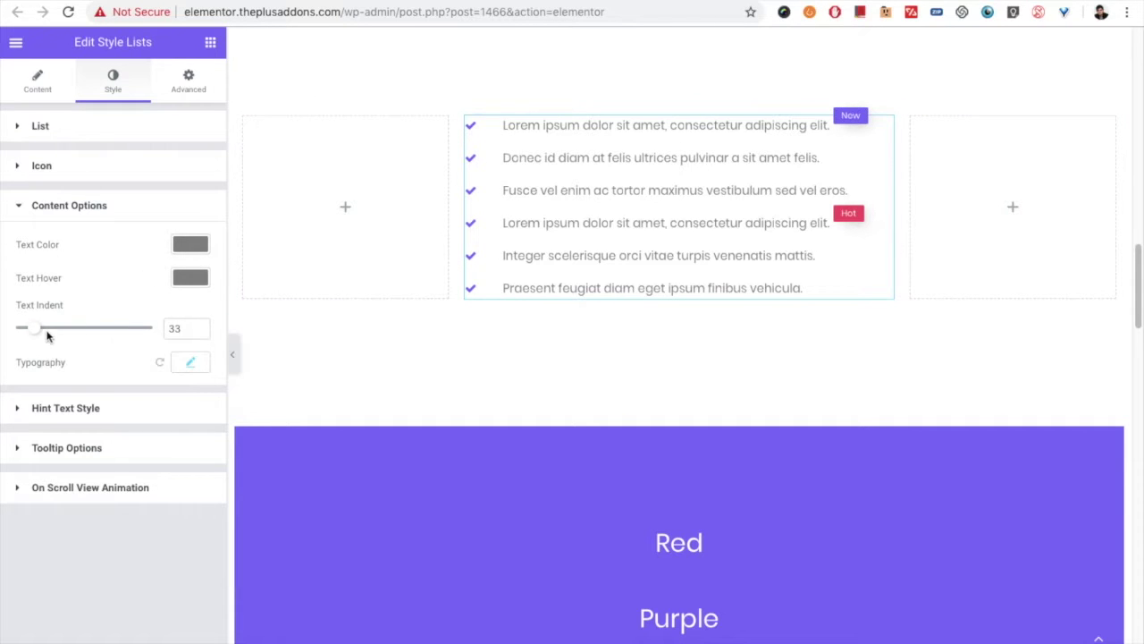
click(190, 364)
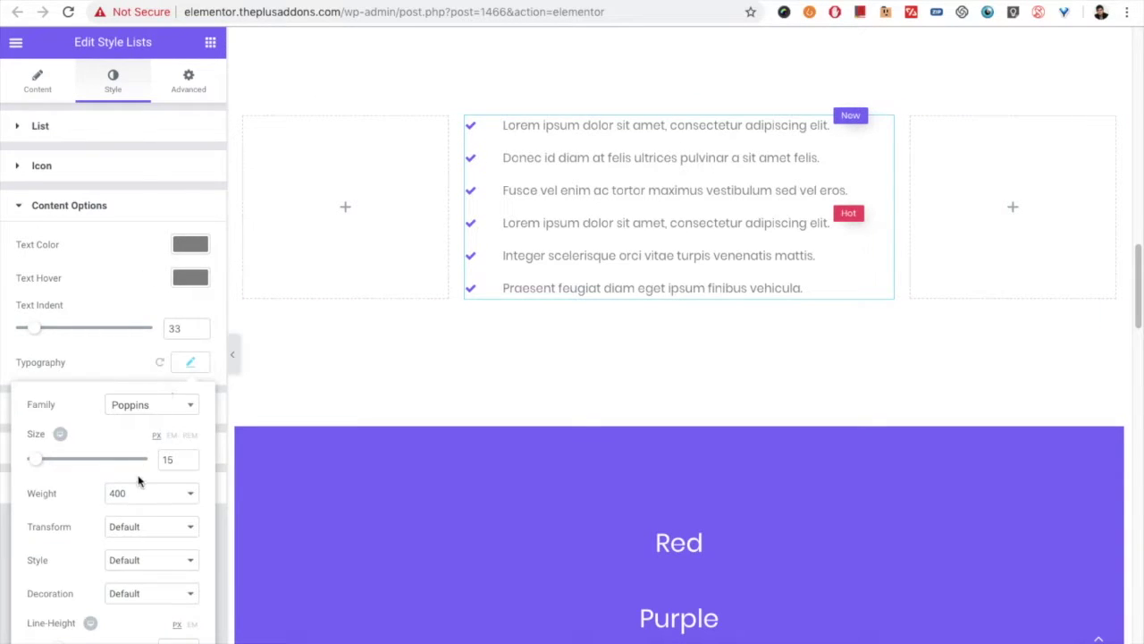
scroll(138, 481, down, 1)
scroll(98, 541, down, 2)
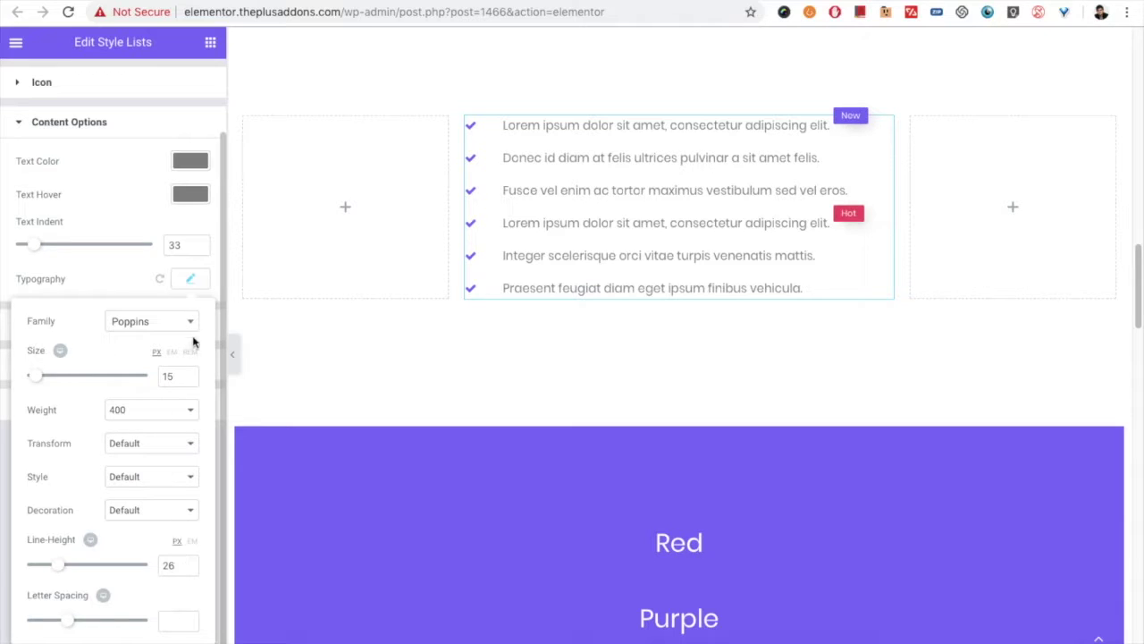
click(157, 327)
click(157, 328)
click(191, 278)
Step: Compare left and right alignment for the list's hint text and leave it aligned left
click(125, 326)
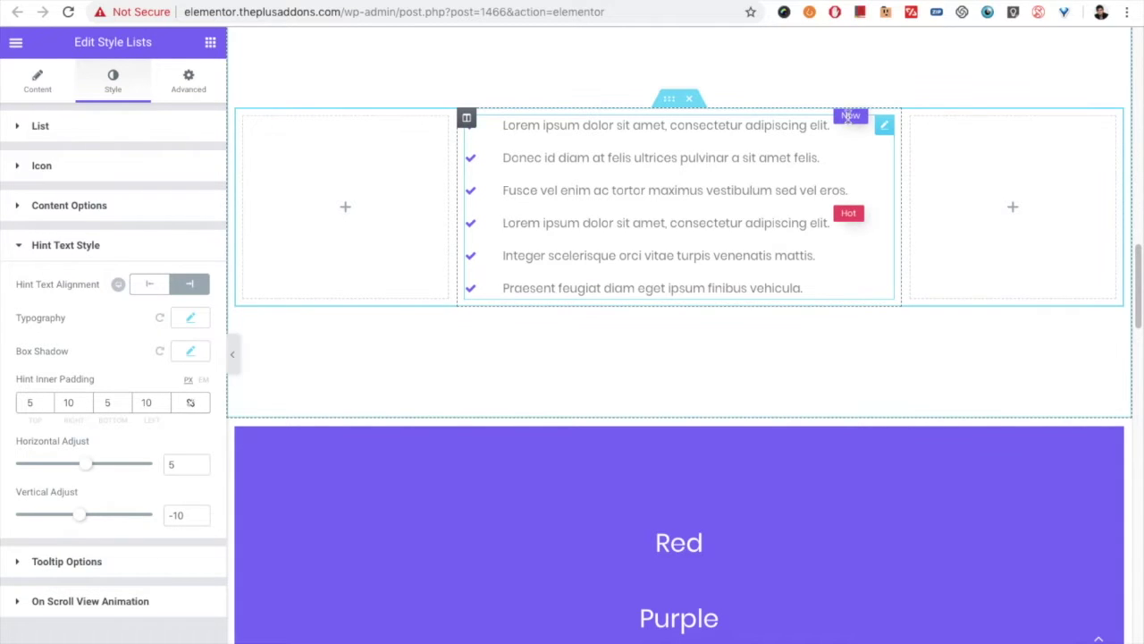
click(146, 287)
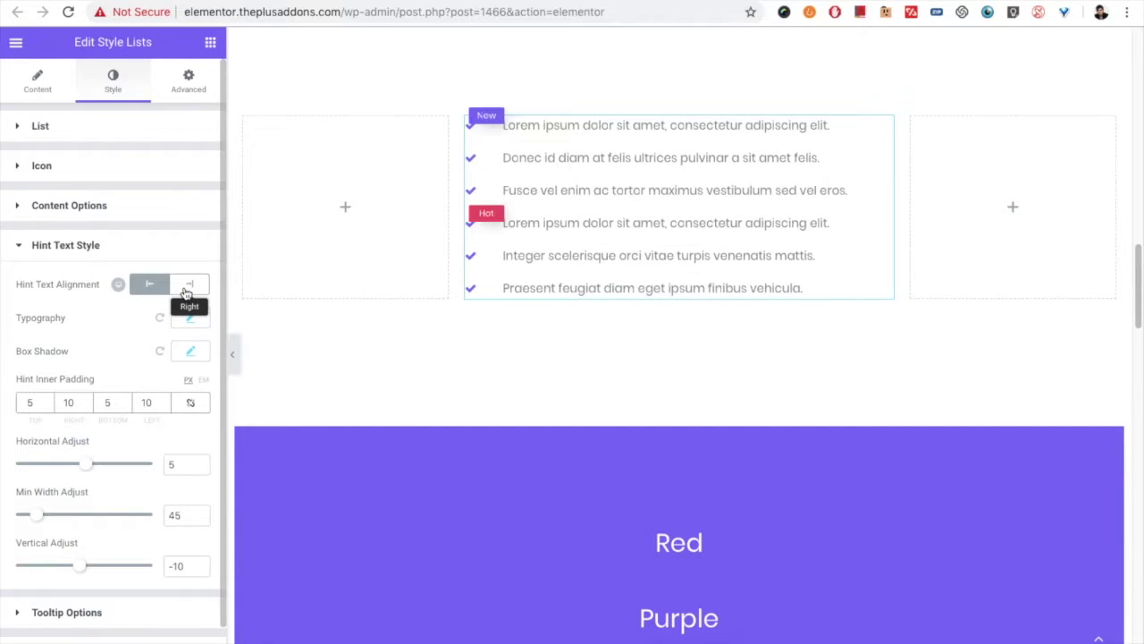
click(186, 292)
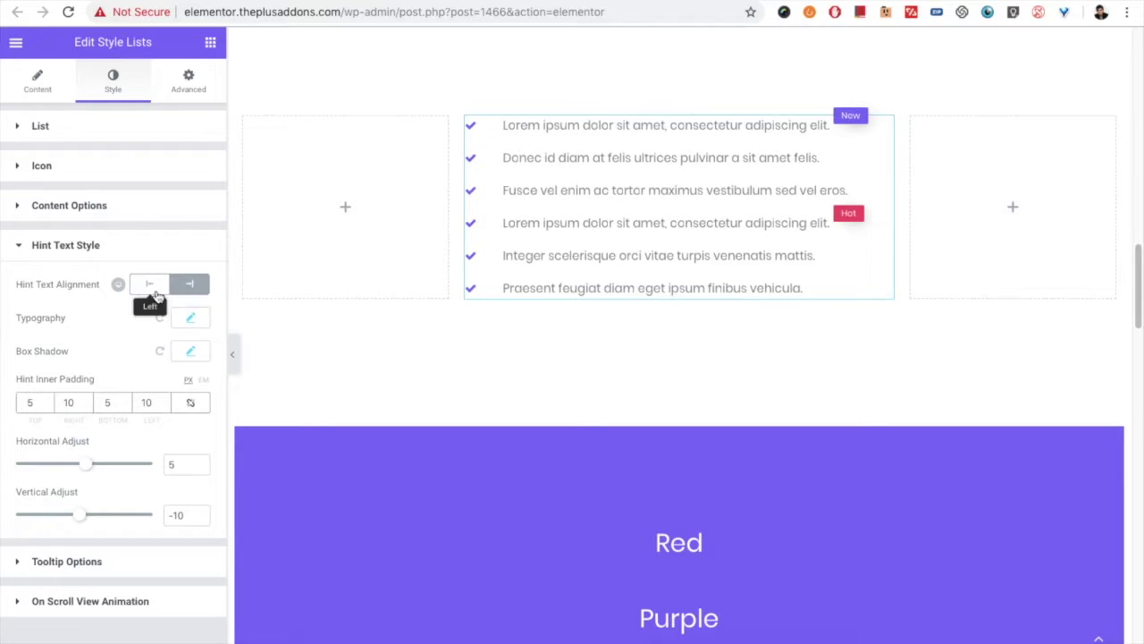
click(149, 286)
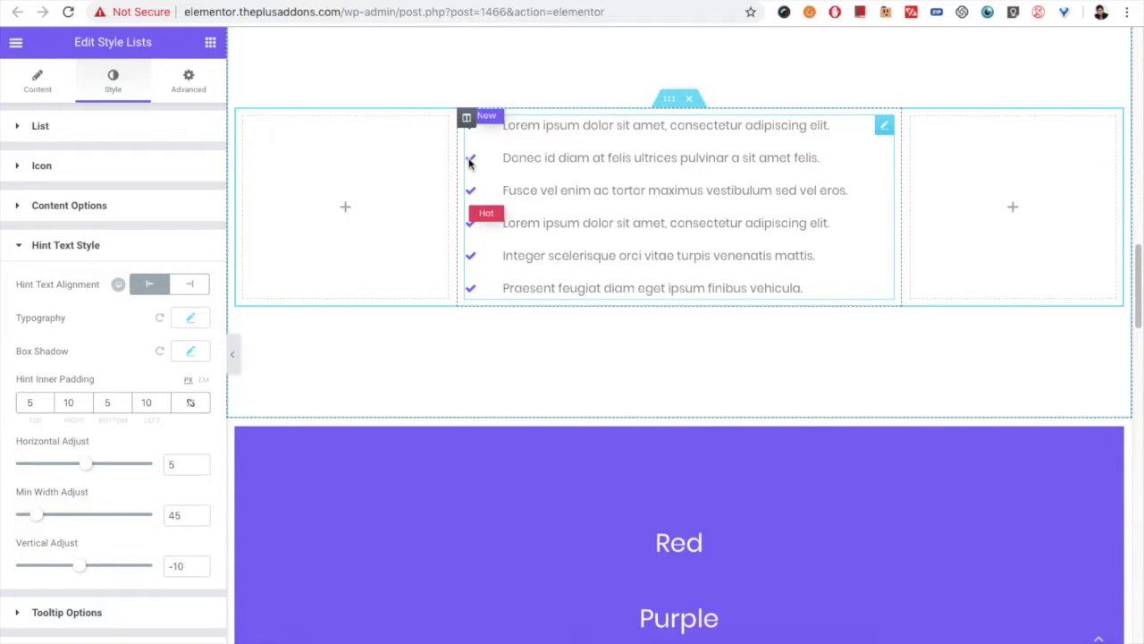
Step: Try the Port Lligat Sans font family on the hint text
click(191, 320)
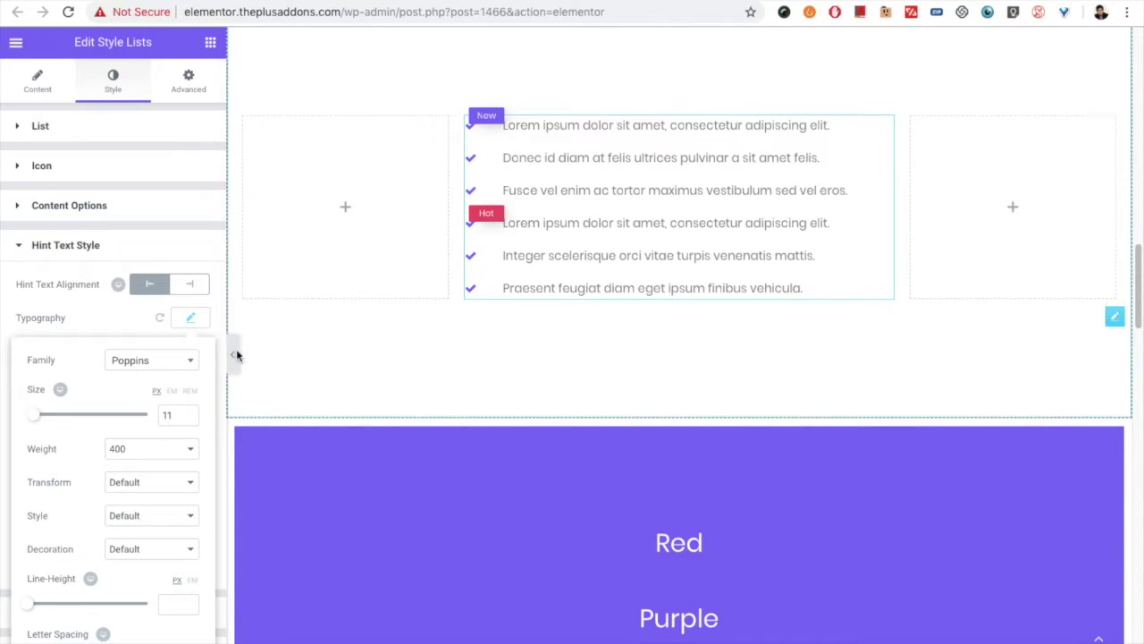
click(163, 367)
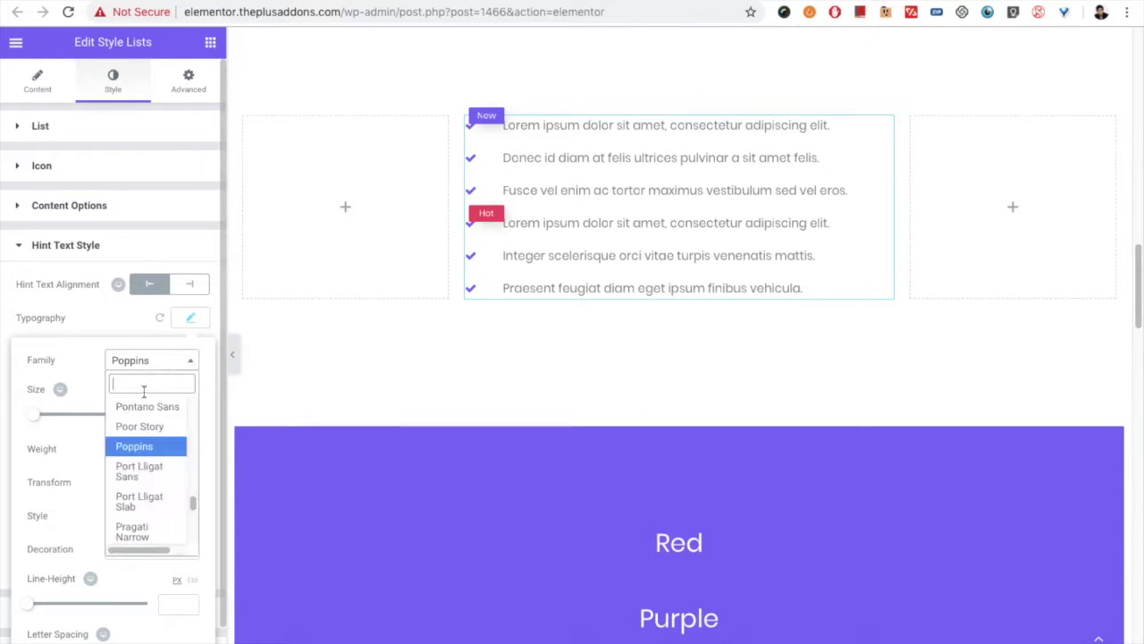
click(138, 478)
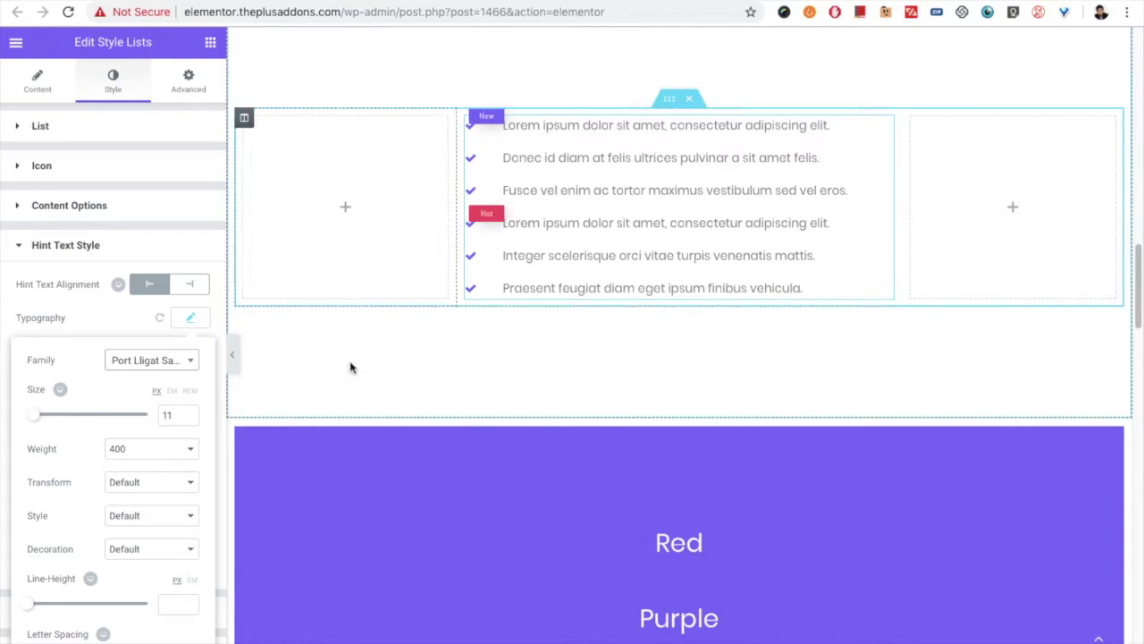
Step: Set the hint text's font size to 12 px
drag(176, 415, 149, 422)
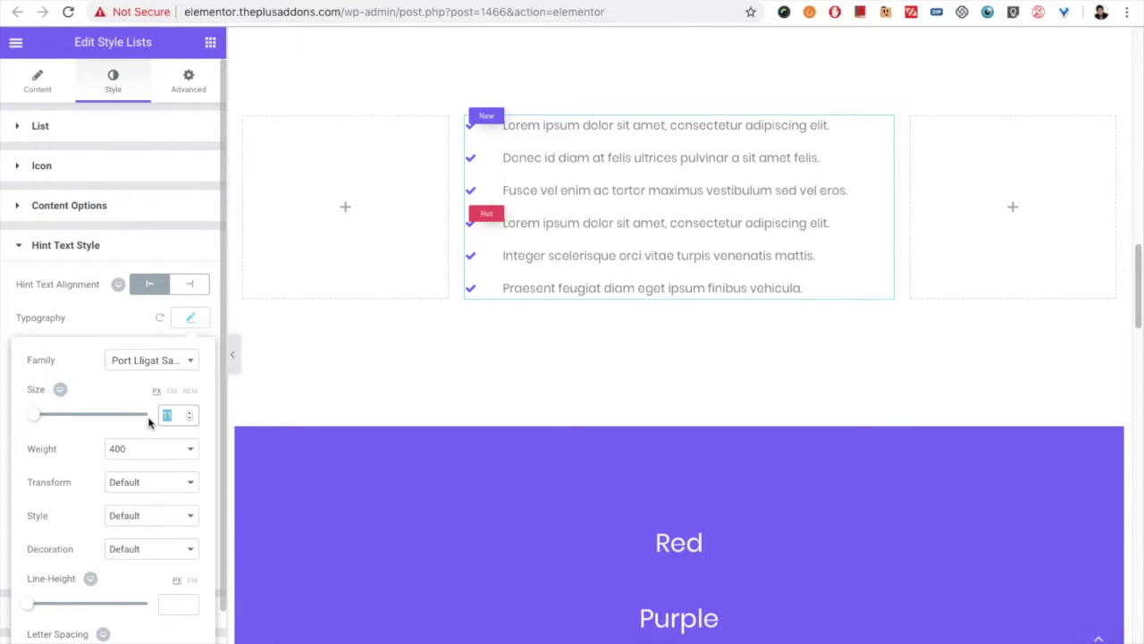
text(34)
key(BackSpace)
key(BackSpace)
text(11)
key(BackSpace)
text(2)
Step: Set the hint text's font family back to Poppins and close its typography settings
click(148, 360)
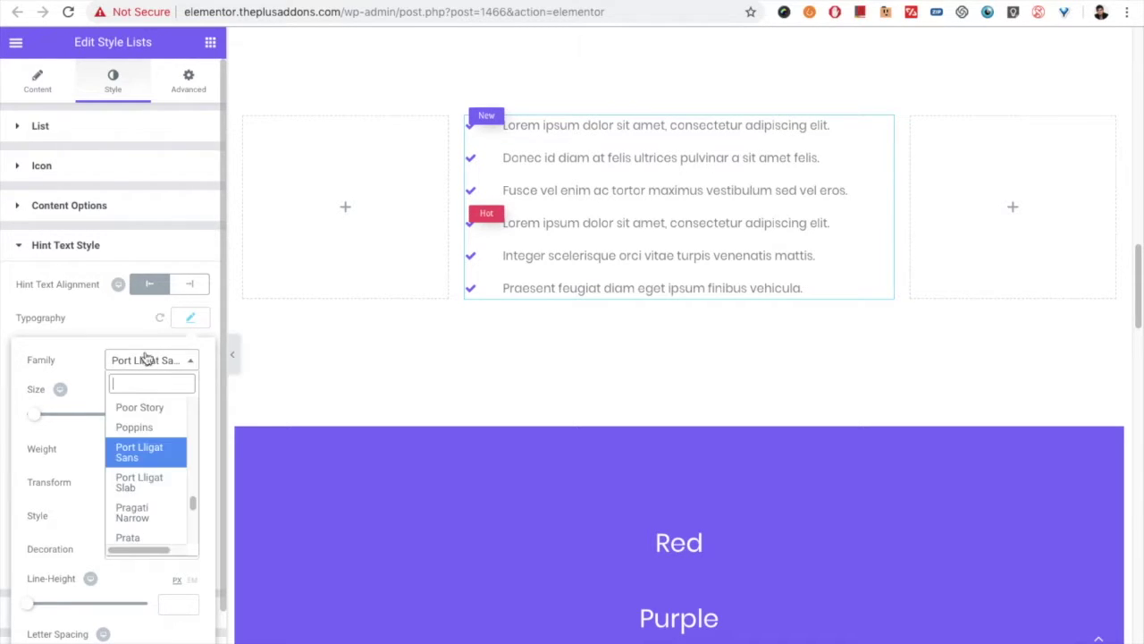
click(134, 432)
click(190, 320)
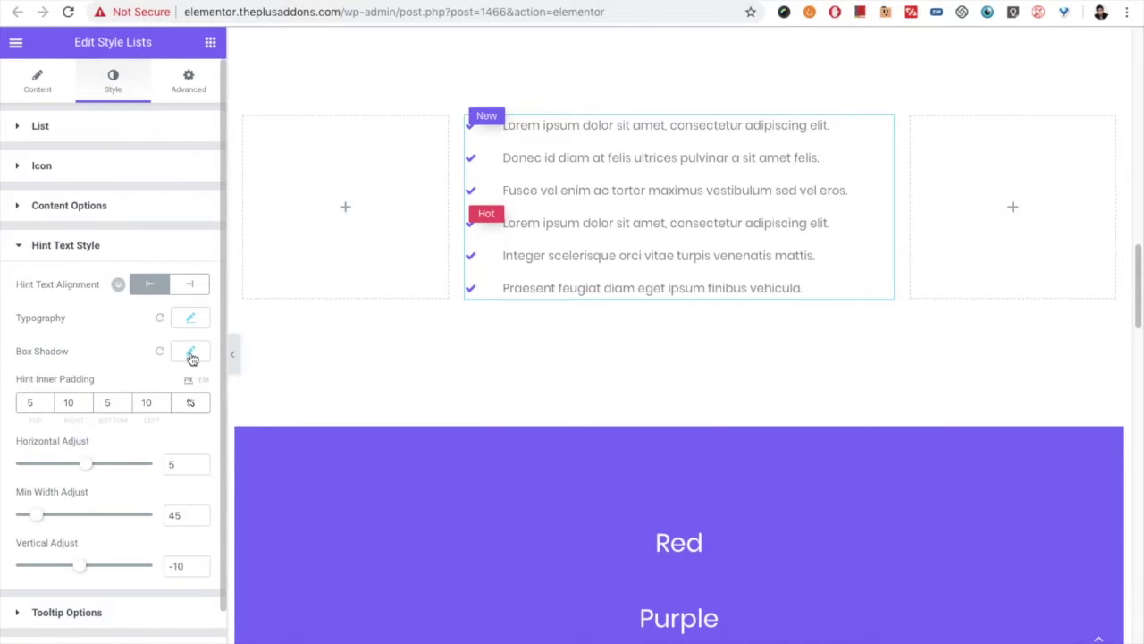
Step: Set the hint text's horizontal adjust to 21 and its vertical adjust to 5
double_click(27, 402)
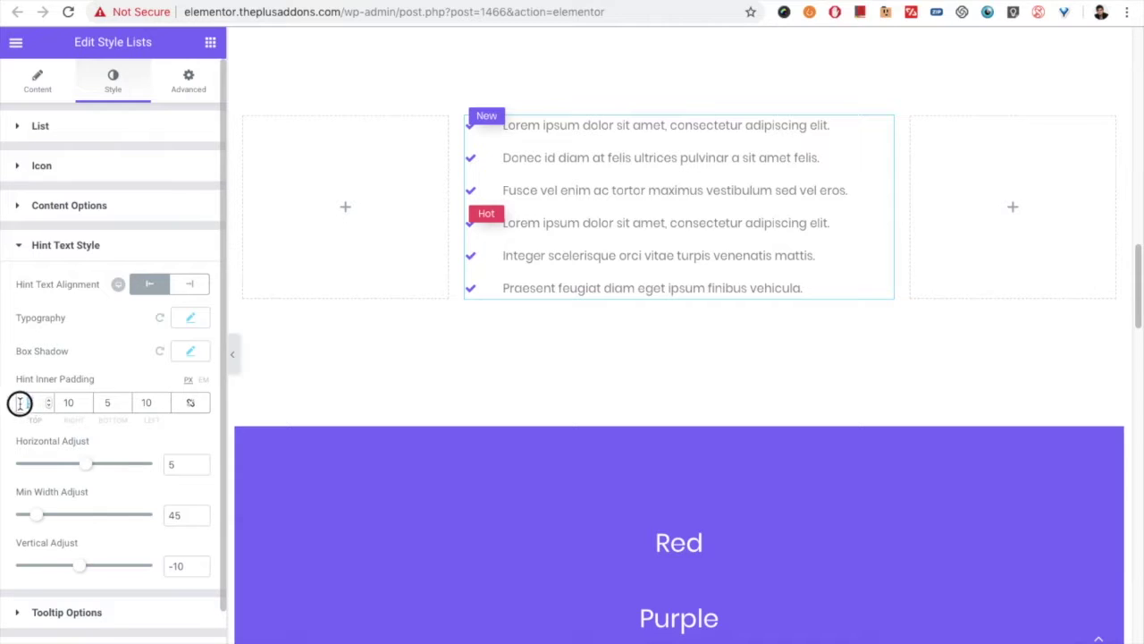
mouse_move(86, 473)
mouse_down()
mouse_move(69, 465)
mouse_move(93, 474)
mouse_up()
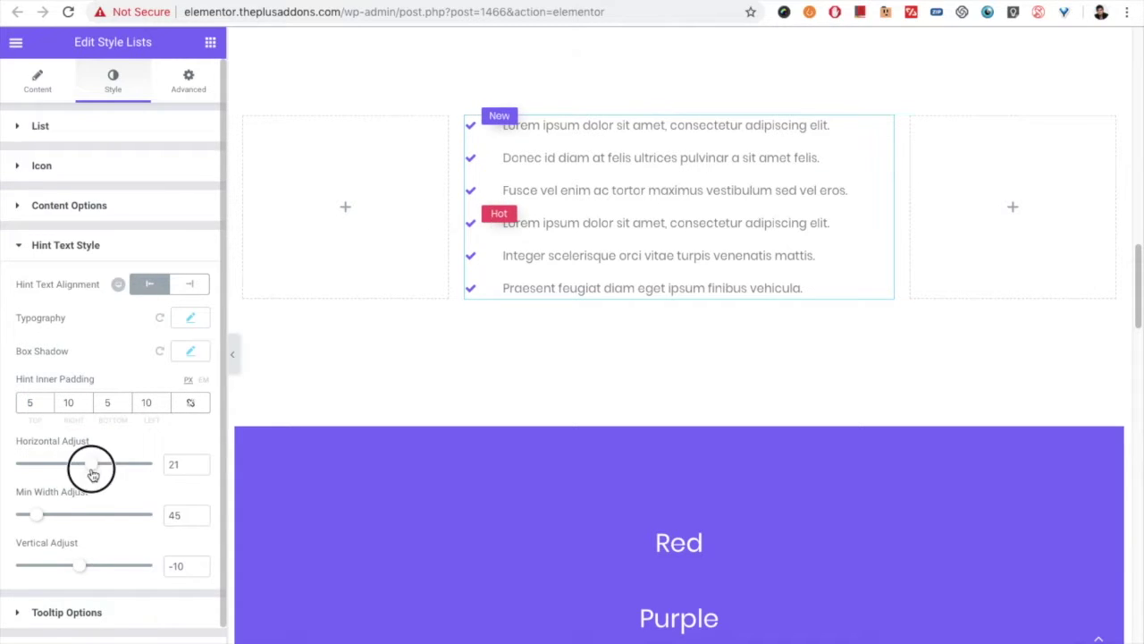
mouse_move(72, 566)
mouse_down()
mouse_move(56, 564)
mouse_move(86, 570)
mouse_up()
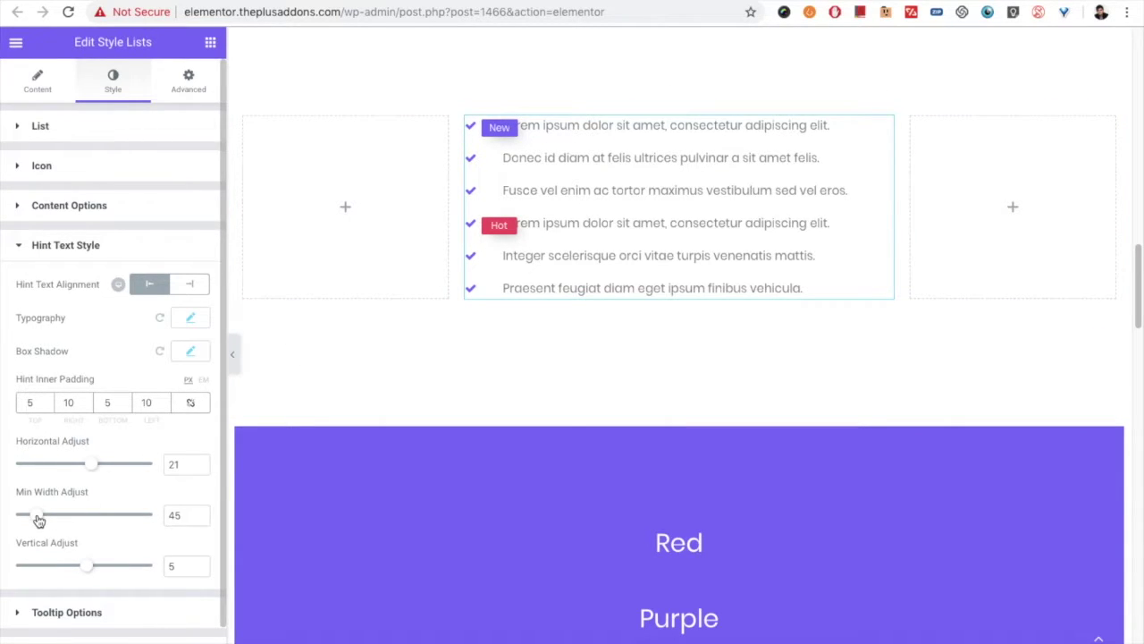
Step: Review the list's tooltip options for position, theme, arrows and animation, and the tooltip's padding, background and border styling
scroll(81, 526, down, 1)
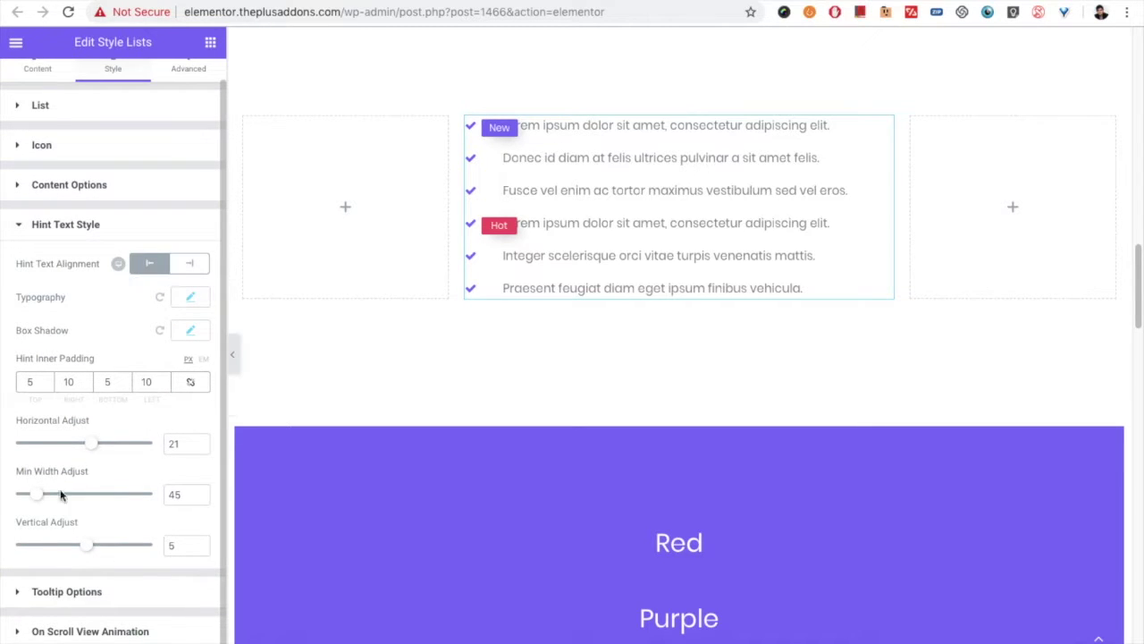
click(66, 598)
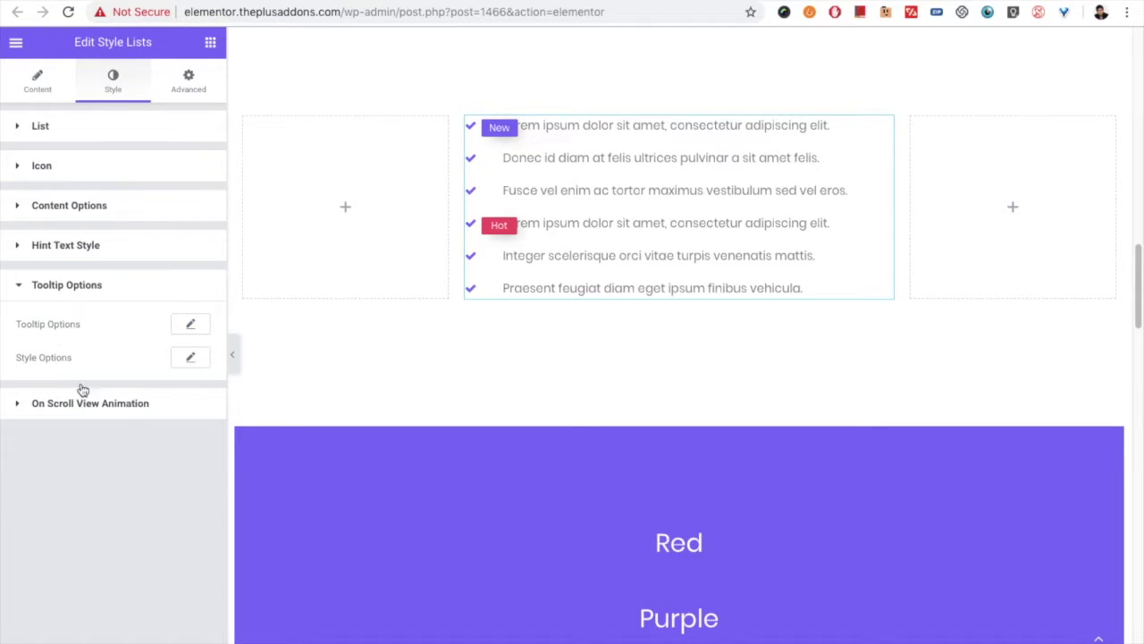
click(199, 324)
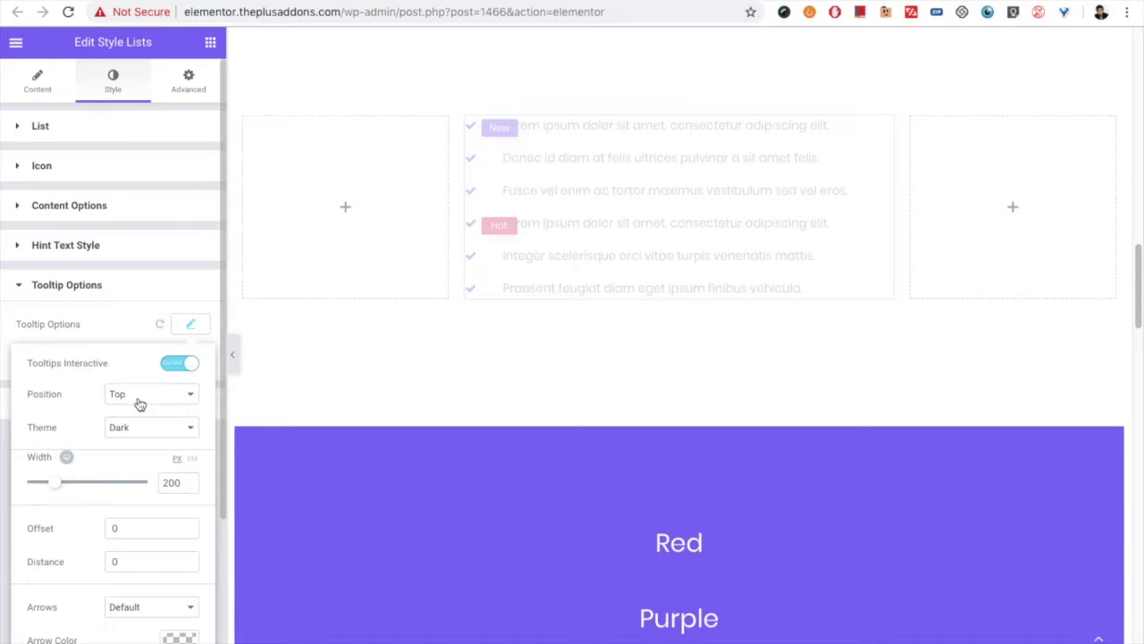
scroll(126, 456, down, 3)
scroll(79, 440, down, 1)
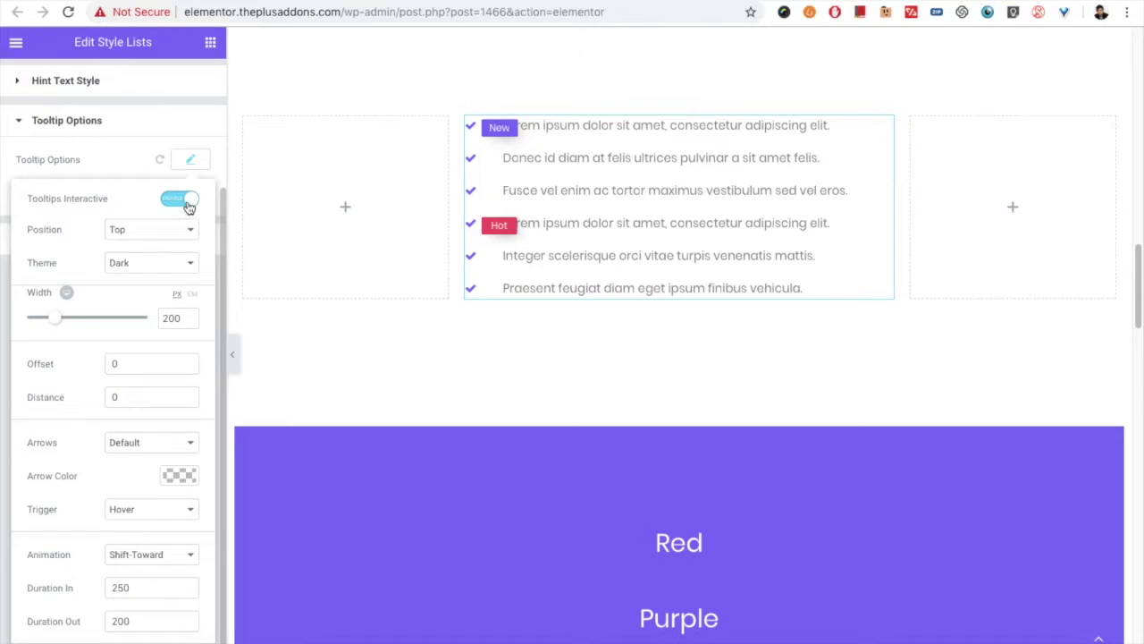
click(186, 159)
click(191, 193)
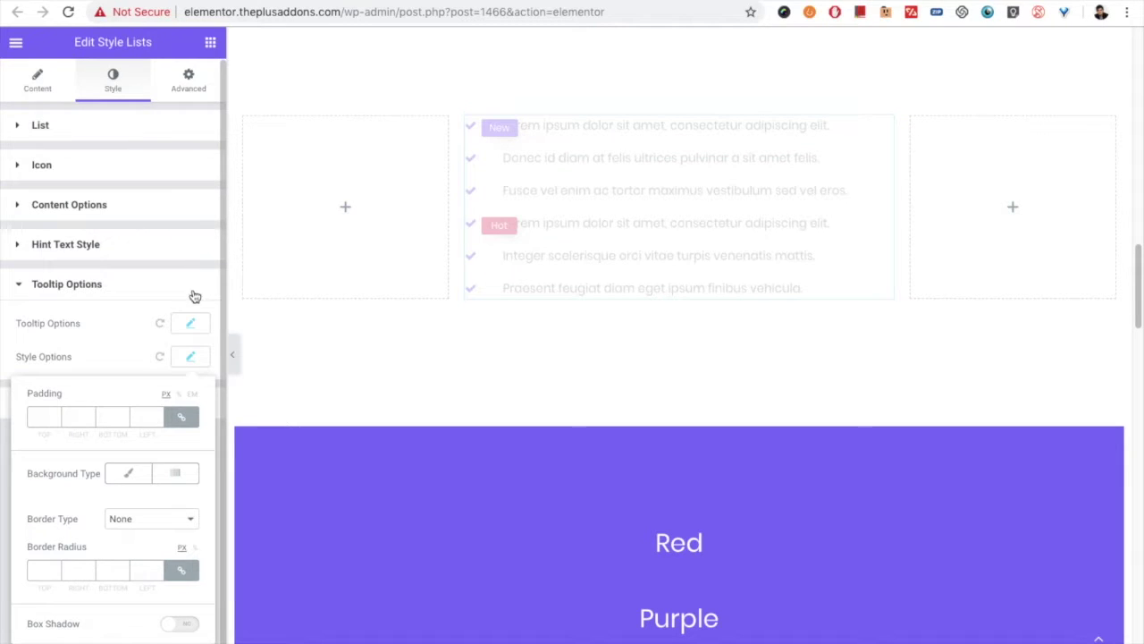
click(195, 359)
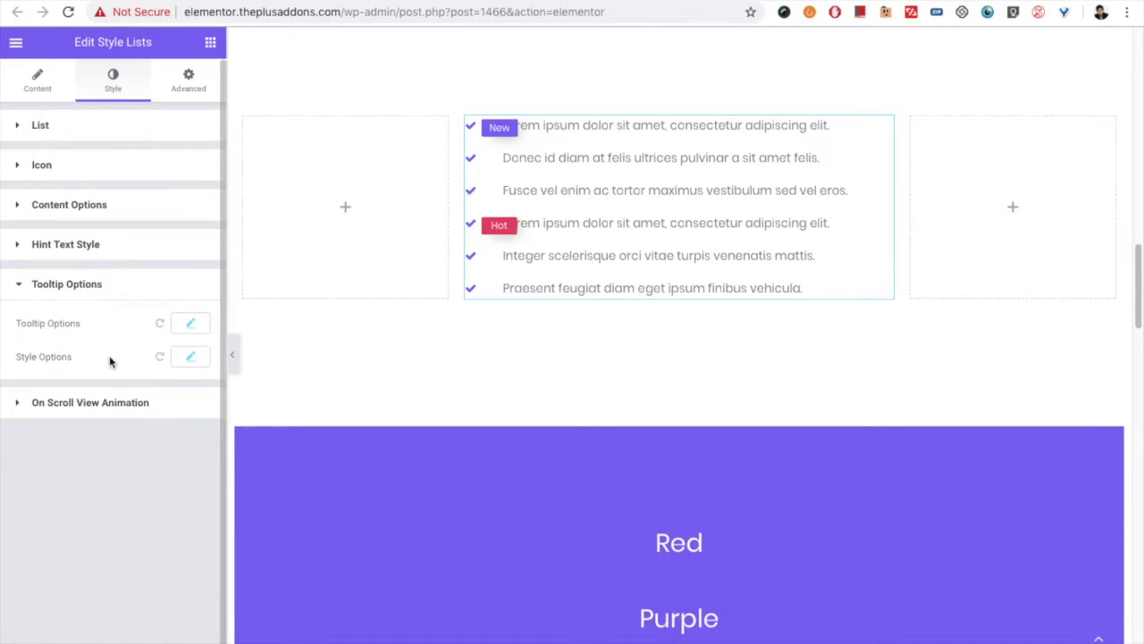
Step: Review the available on-scroll animation effects for the list and keep No-animation
click(100, 404)
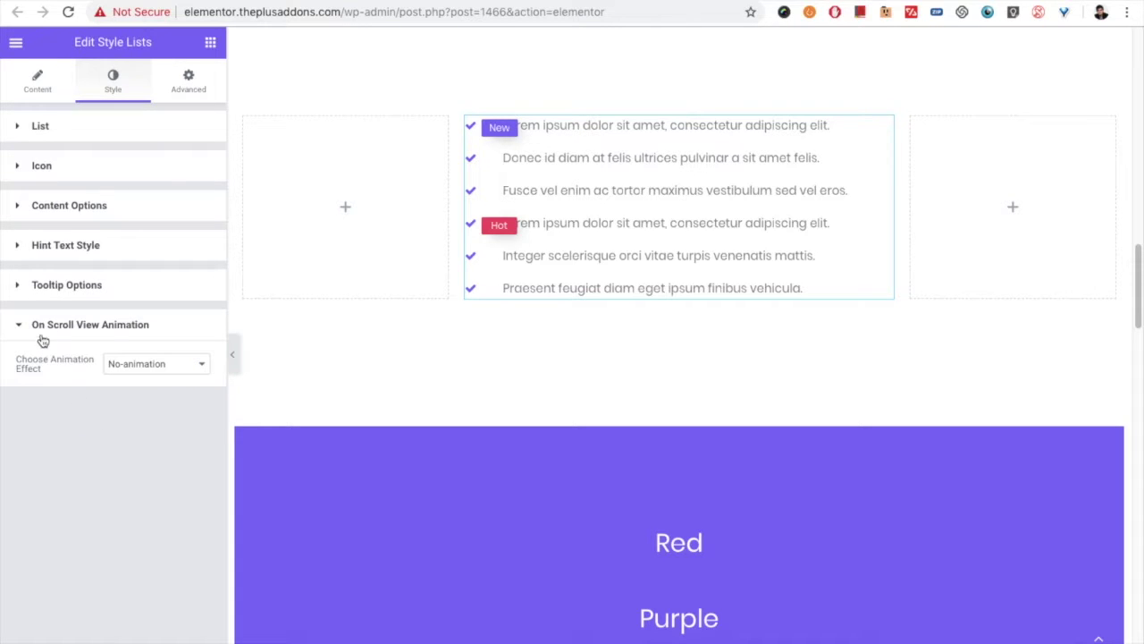
click(143, 365)
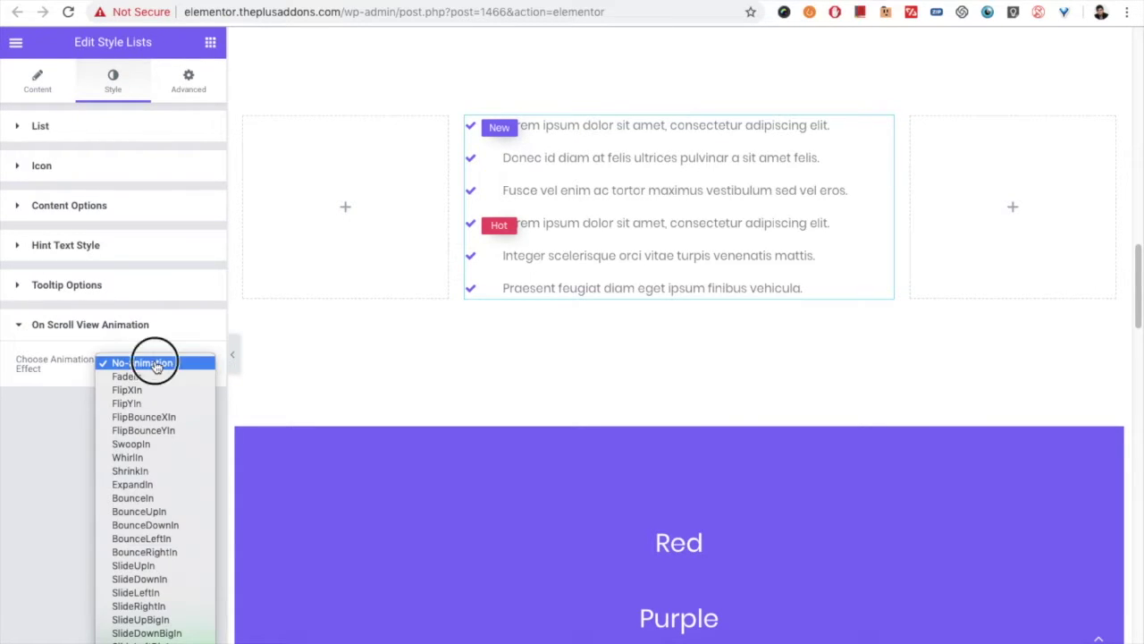
click(156, 364)
Step: View the list's advanced Plus Extras settings and return to the Stylish List heading of the page
click(171, 84)
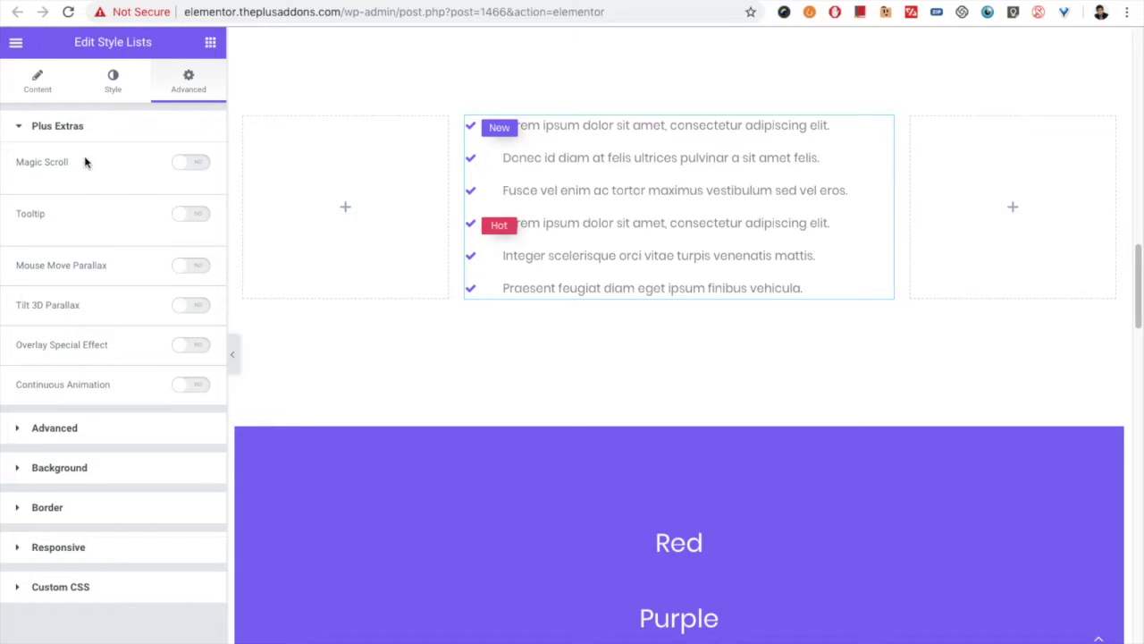
scroll(419, 264, up, 8)
scroll(419, 264, up, 10)
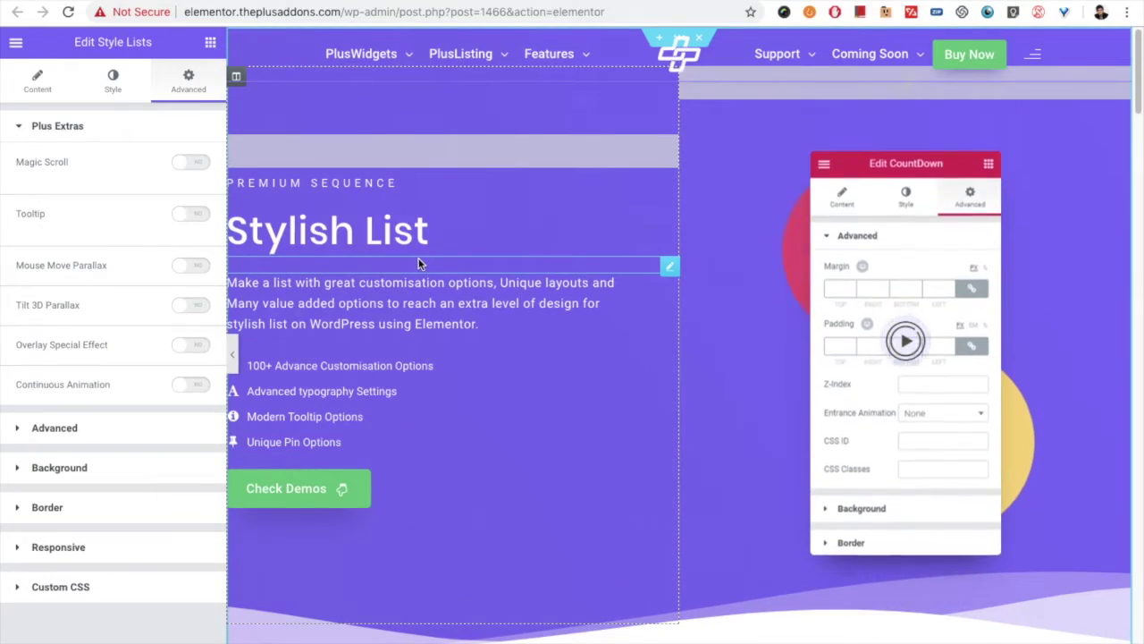
Step: Bring the interactive links demo into view and enable Interactive Links in the list's content settings
scroll(365, 302, down, 10)
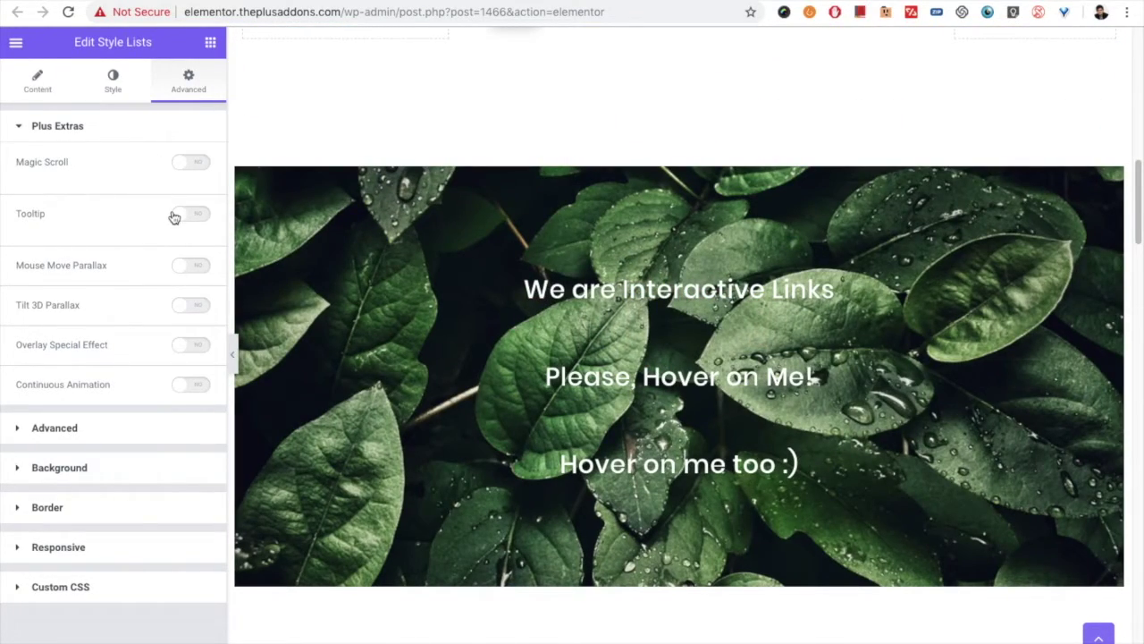
click(36, 89)
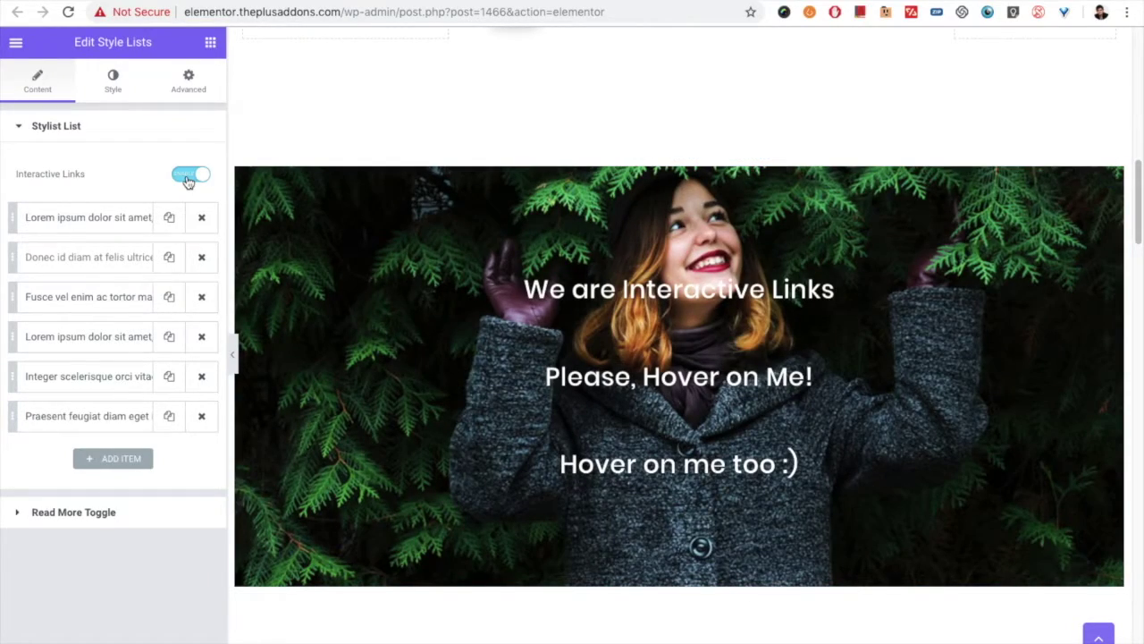
click(189, 179)
click(189, 179)
Step: Open the first list item's settings and enable its Background Style
click(83, 220)
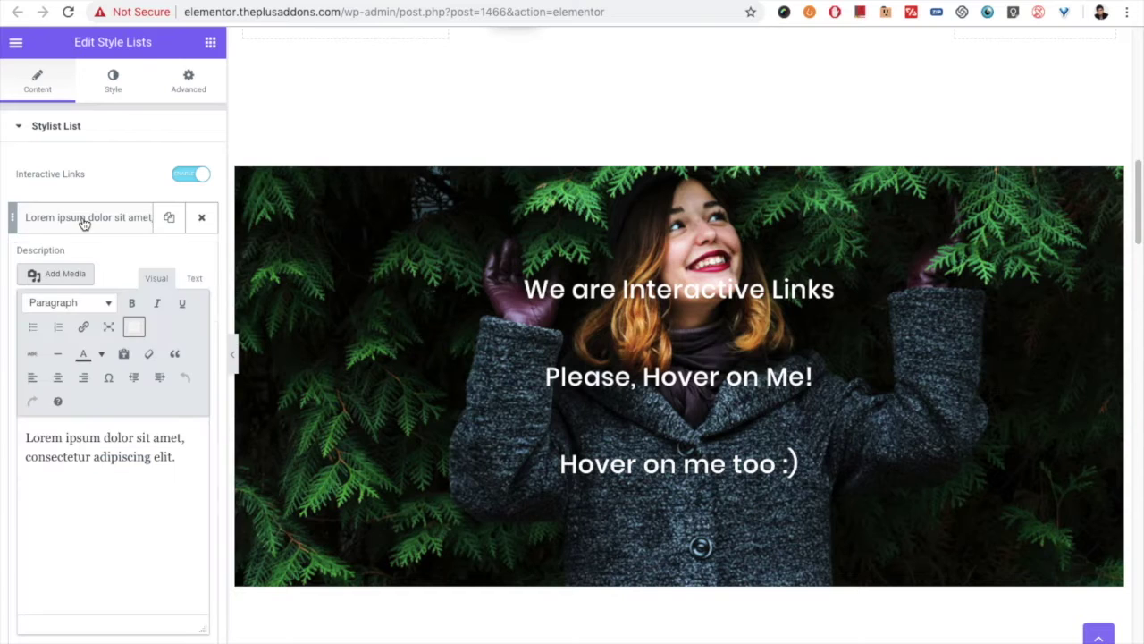
scroll(5, 286, down, 3)
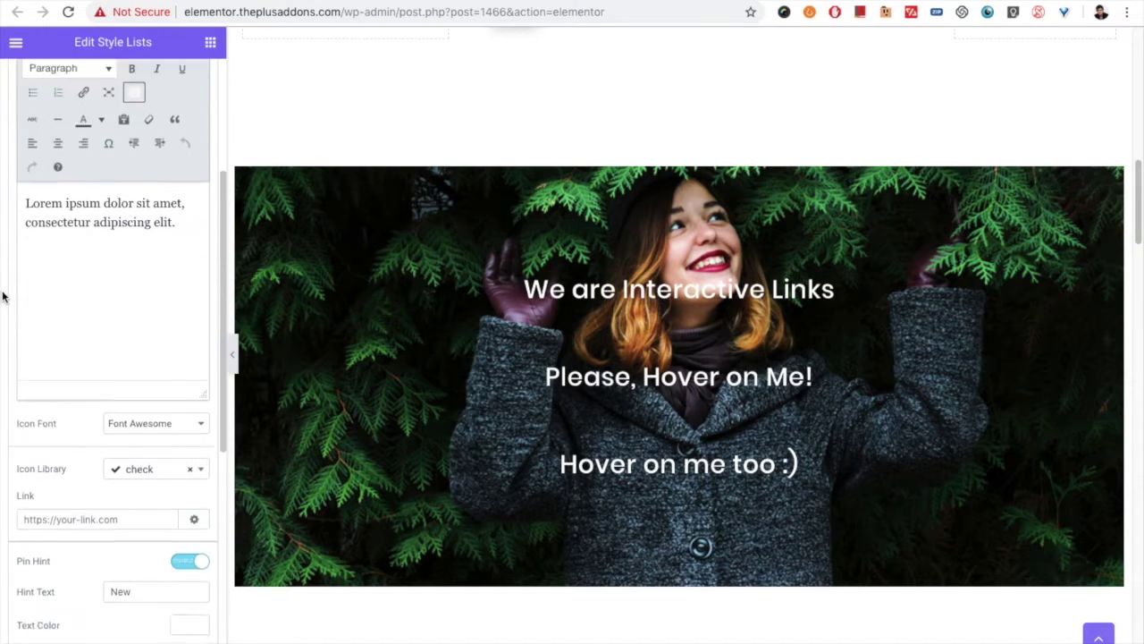
scroll(4, 295, down, 5)
scroll(31, 375, down, 1)
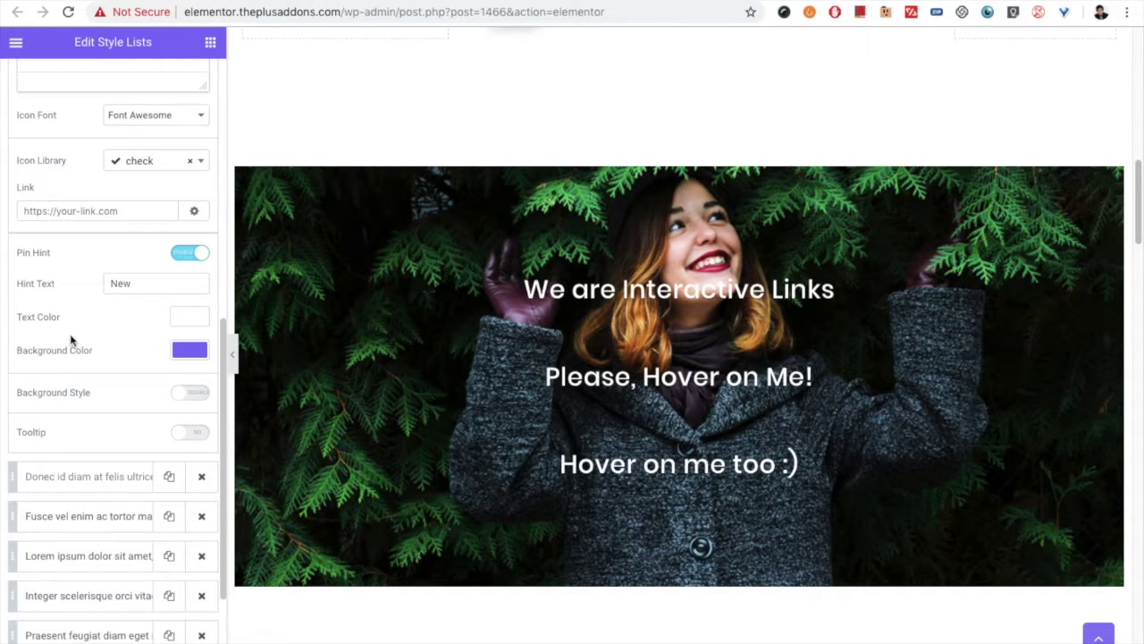
click(191, 392)
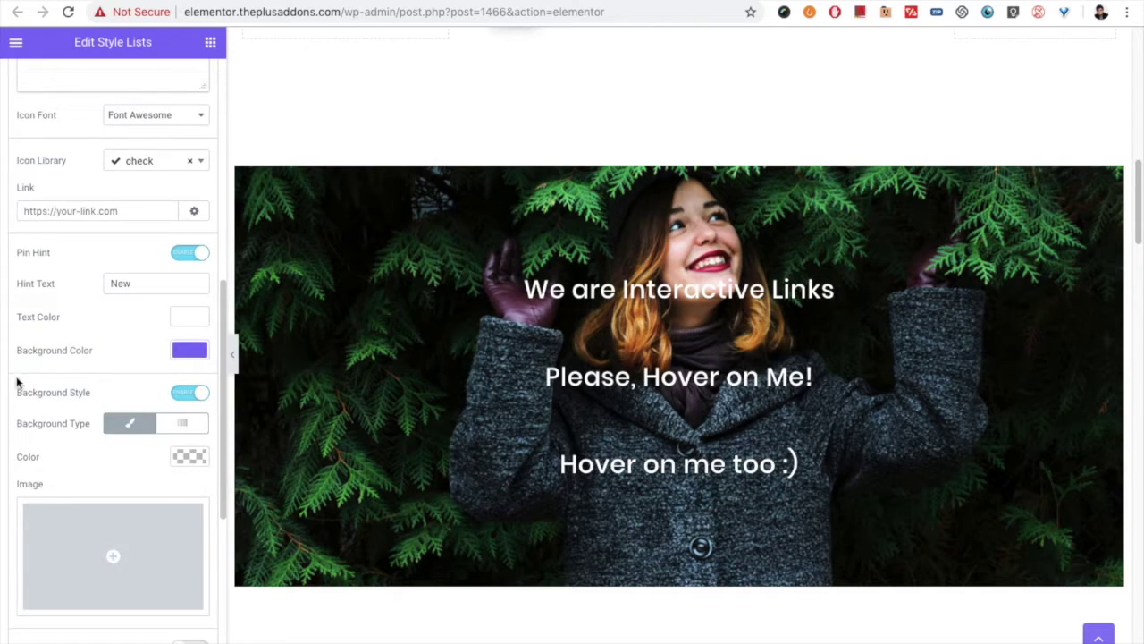
Step: Set the first list item's background style colour to grey #848484
scroll(18, 375, down, 3)
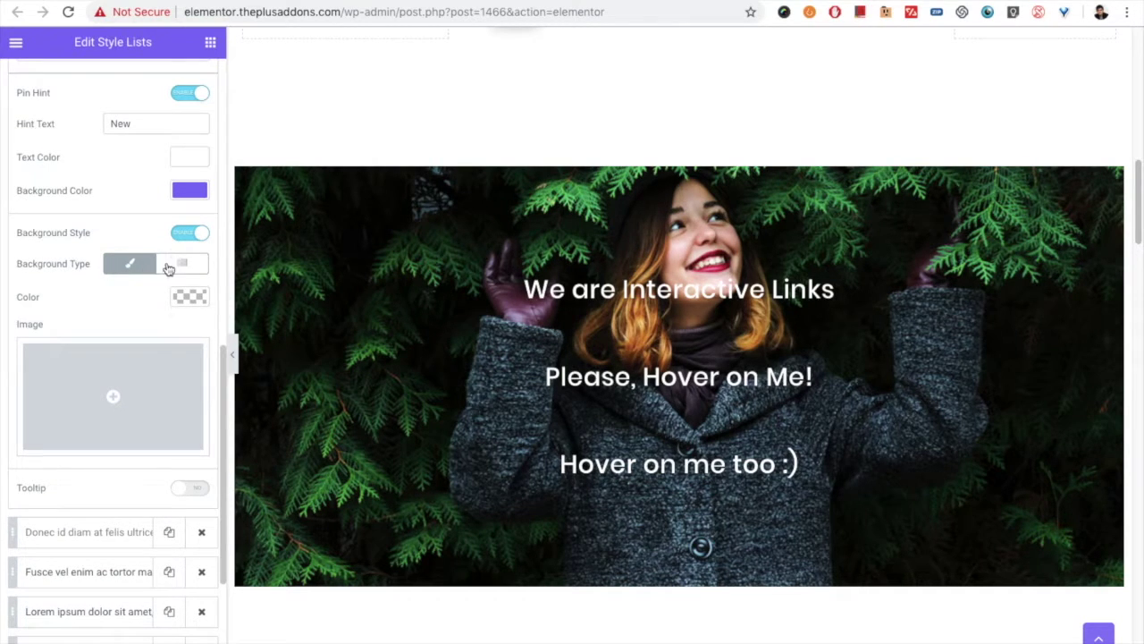
click(193, 299)
click(109, 392)
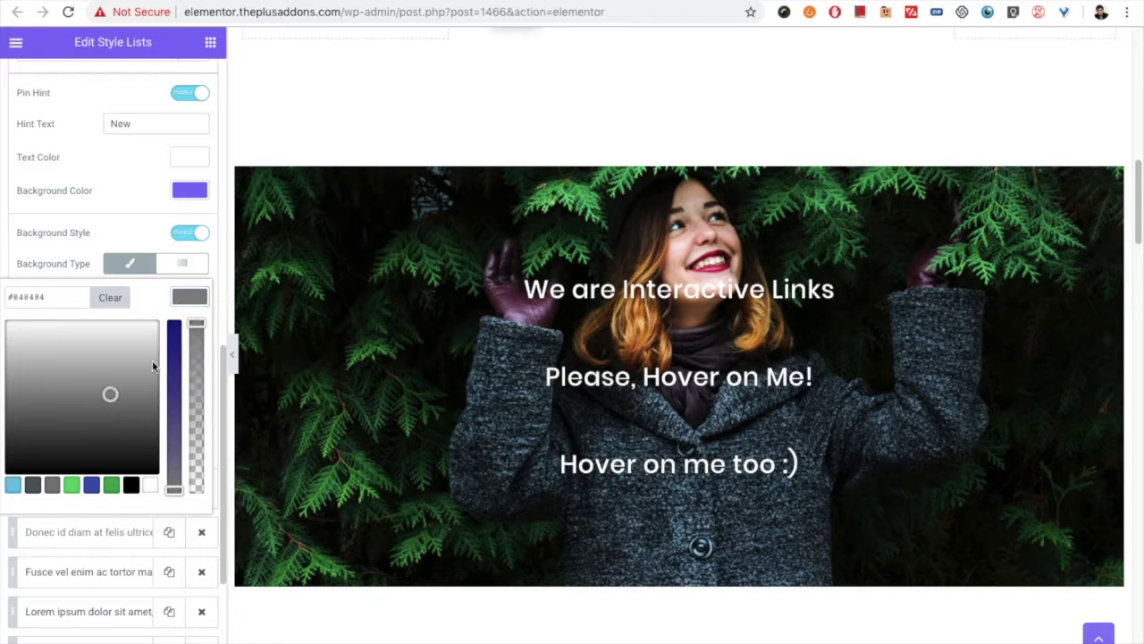
click(199, 302)
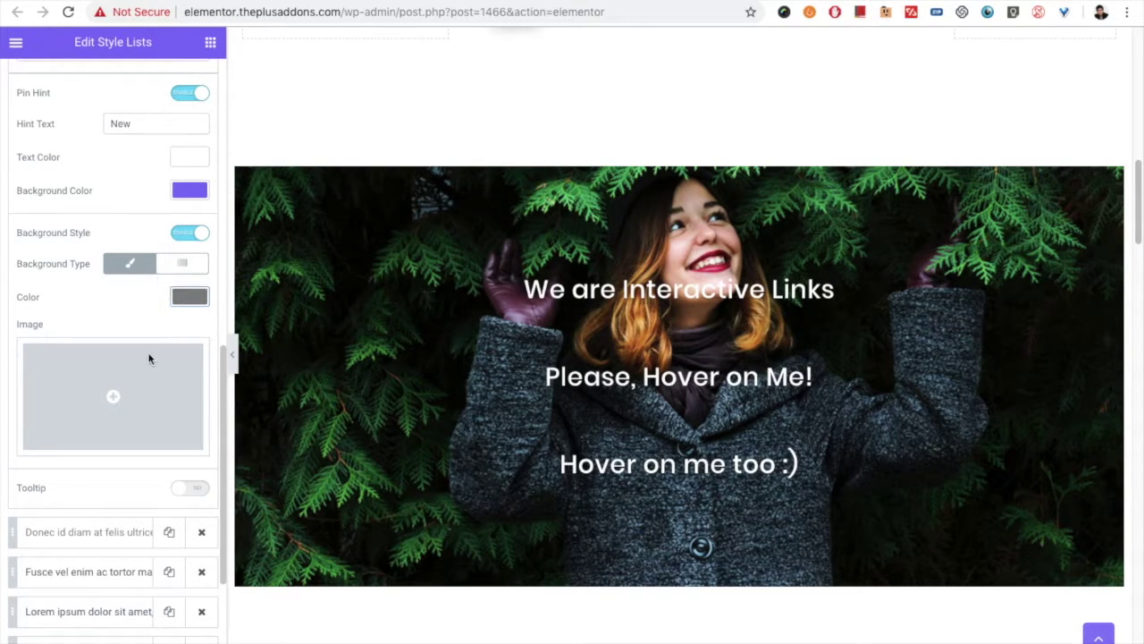
Step: Insert the UCSD logo b-17.png from the media library as the first list item's background image and review its display options
click(103, 394)
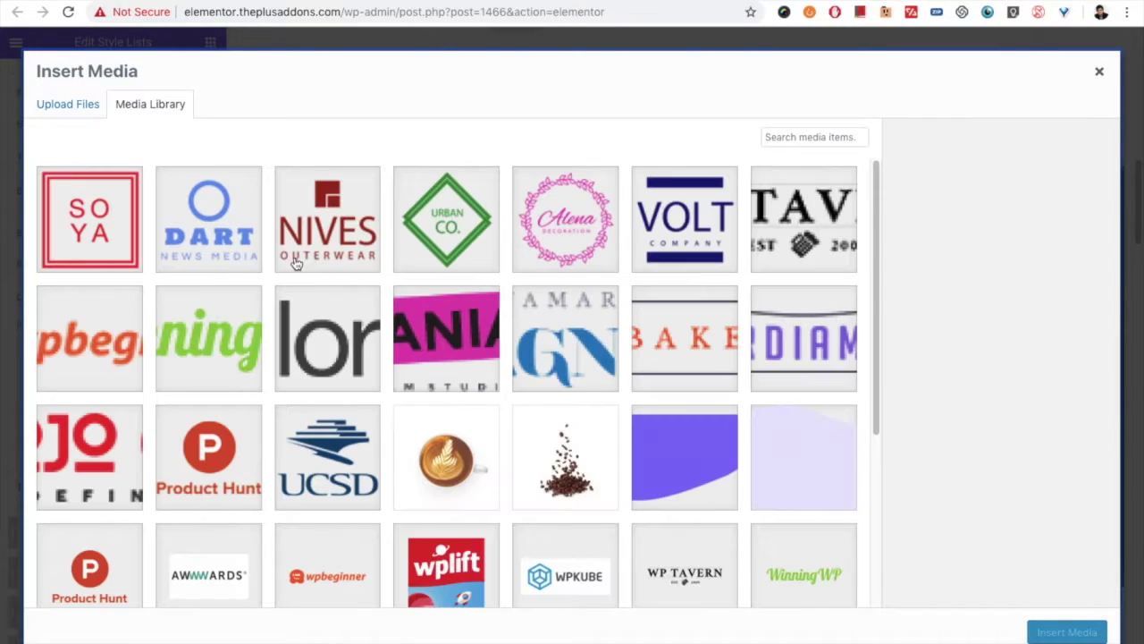
click(345, 452)
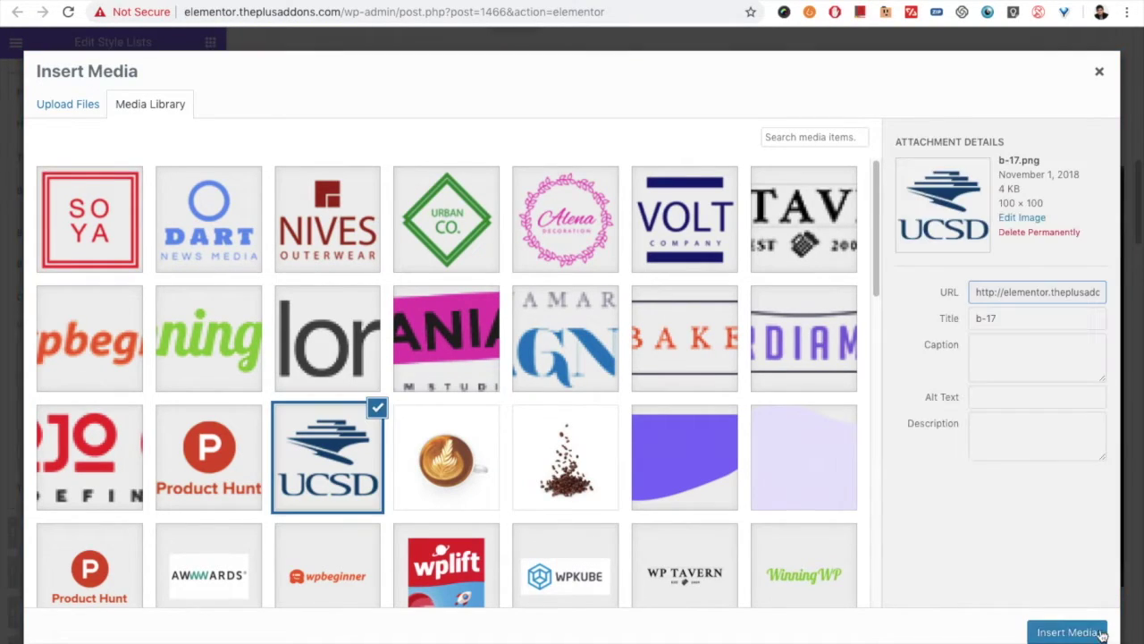
click(1066, 632)
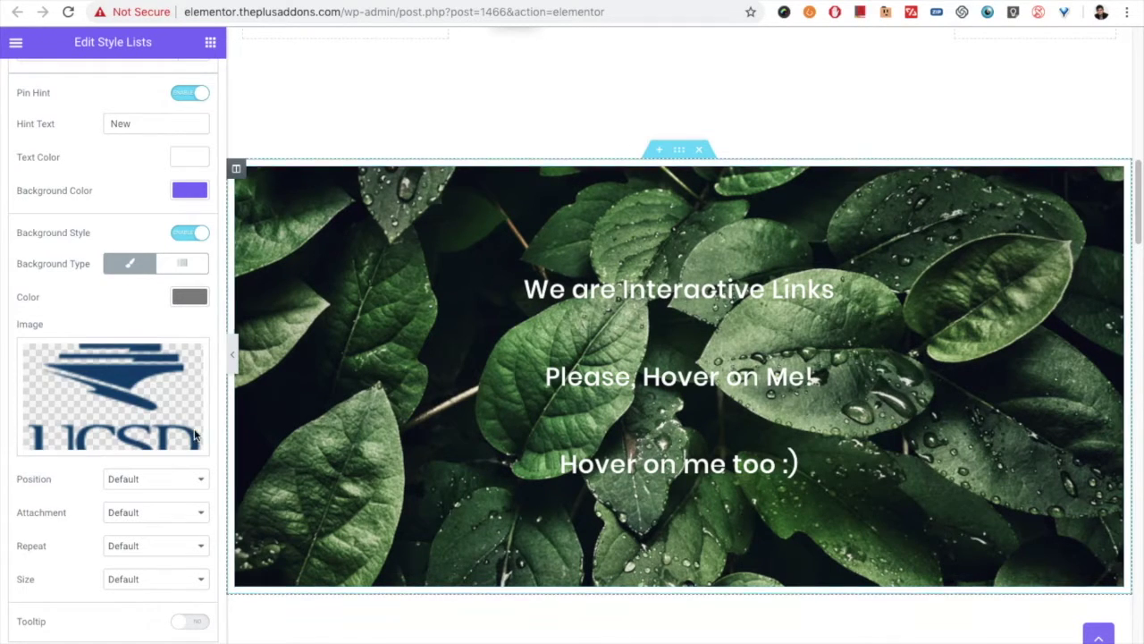
scroll(46, 480, down, 2)
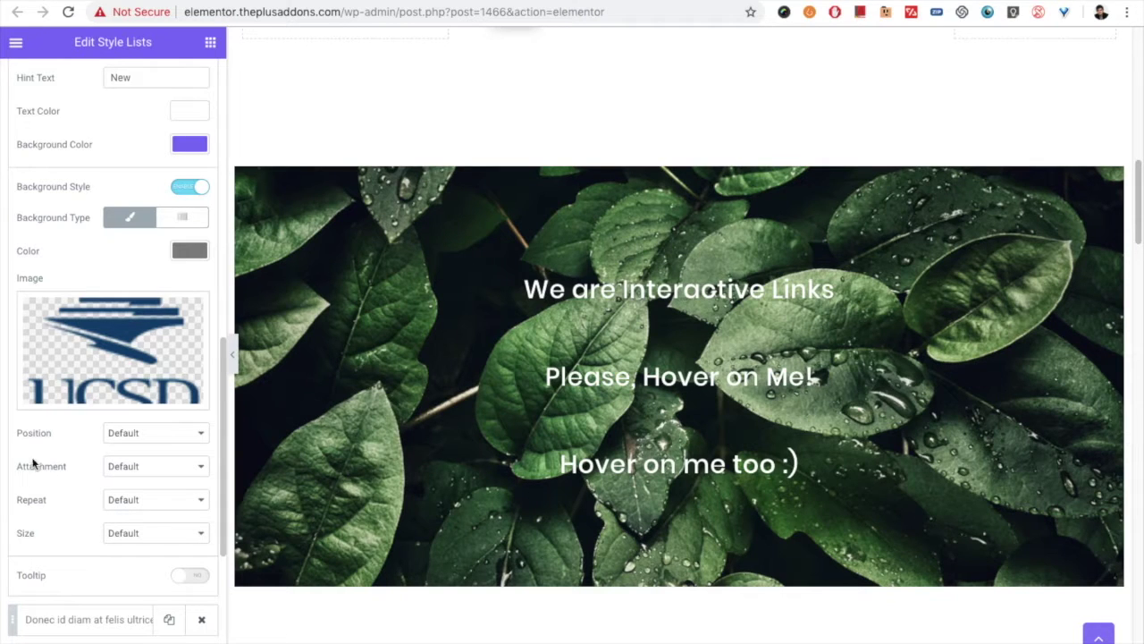
scroll(36, 263, up, 1)
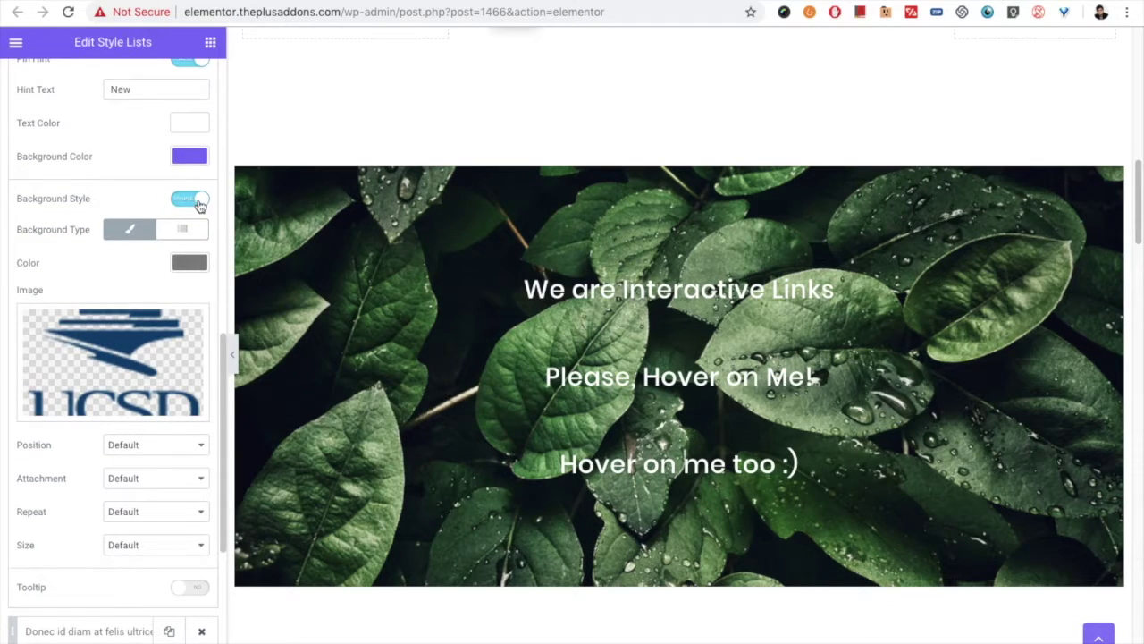
Step: Examine the Interactive Links setting and the page's colour and image background demos, ending at the Stylish List heading
scroll(6, 241, up, 10)
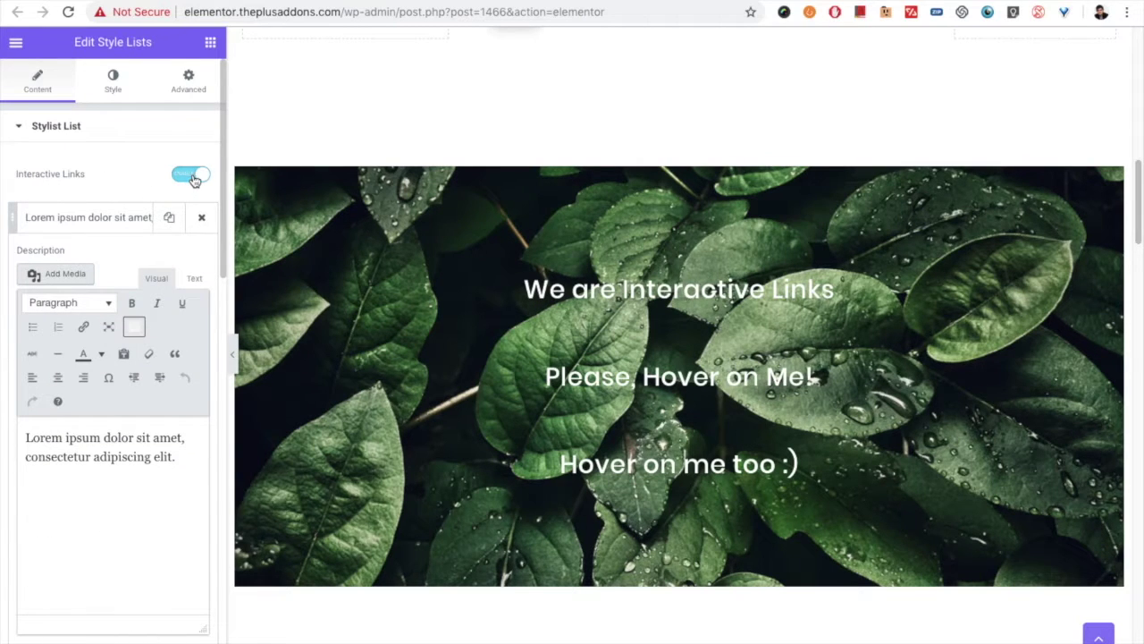
click(190, 179)
click(190, 179)
scroll(725, 334, down, 10)
scroll(688, 345, up, 2)
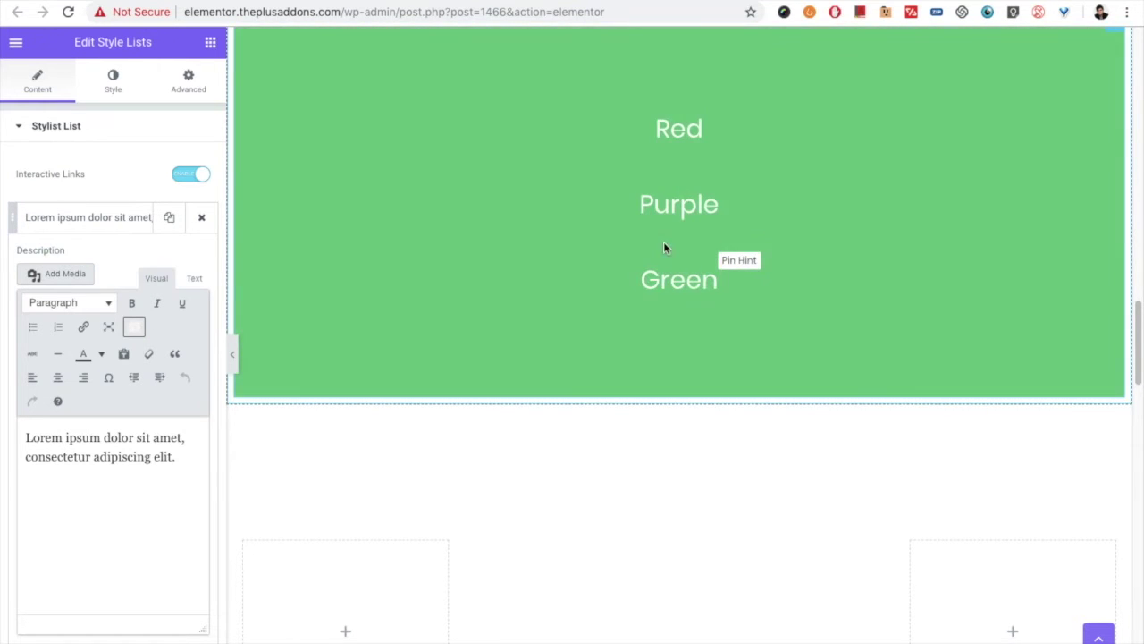
scroll(666, 250, up, 2)
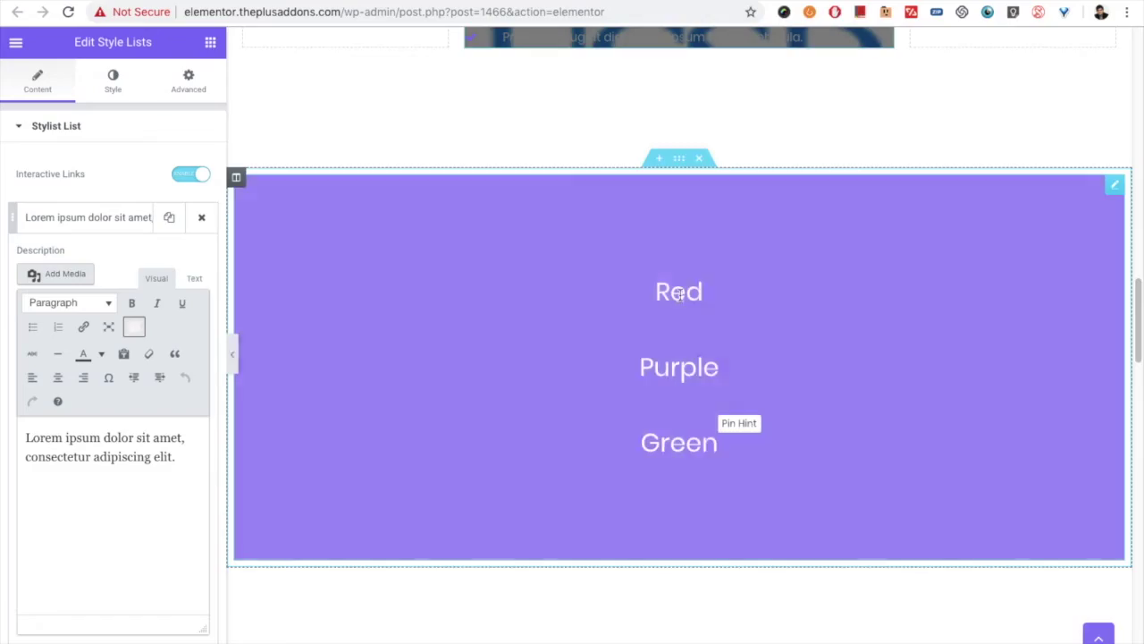
scroll(673, 309, up, 5)
scroll(672, 308, up, 4)
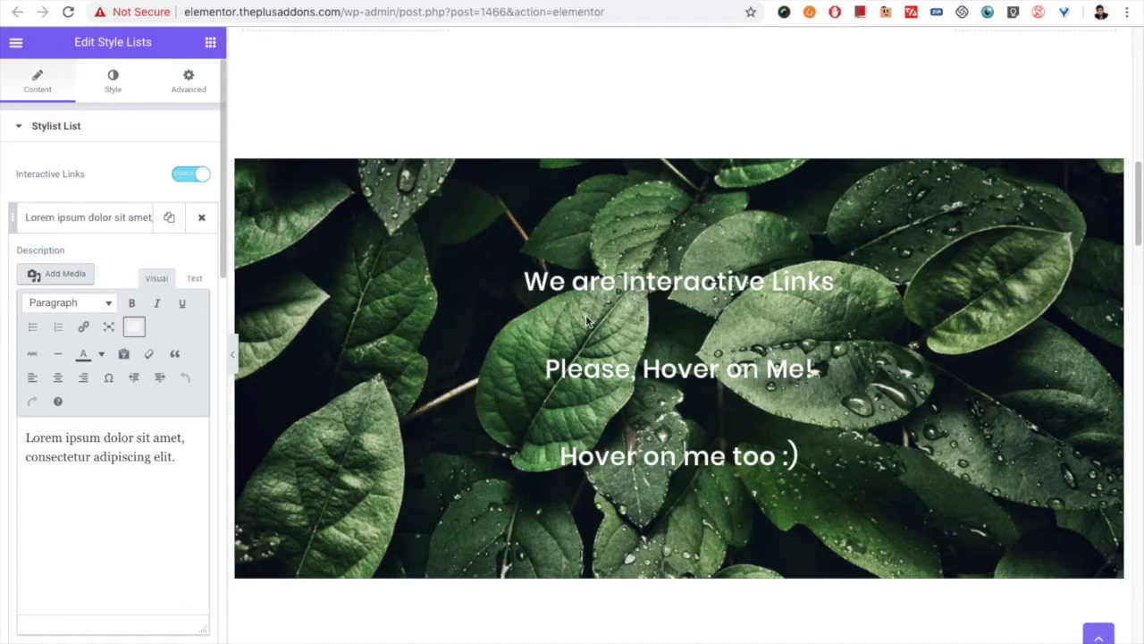
scroll(599, 321, up, 10)
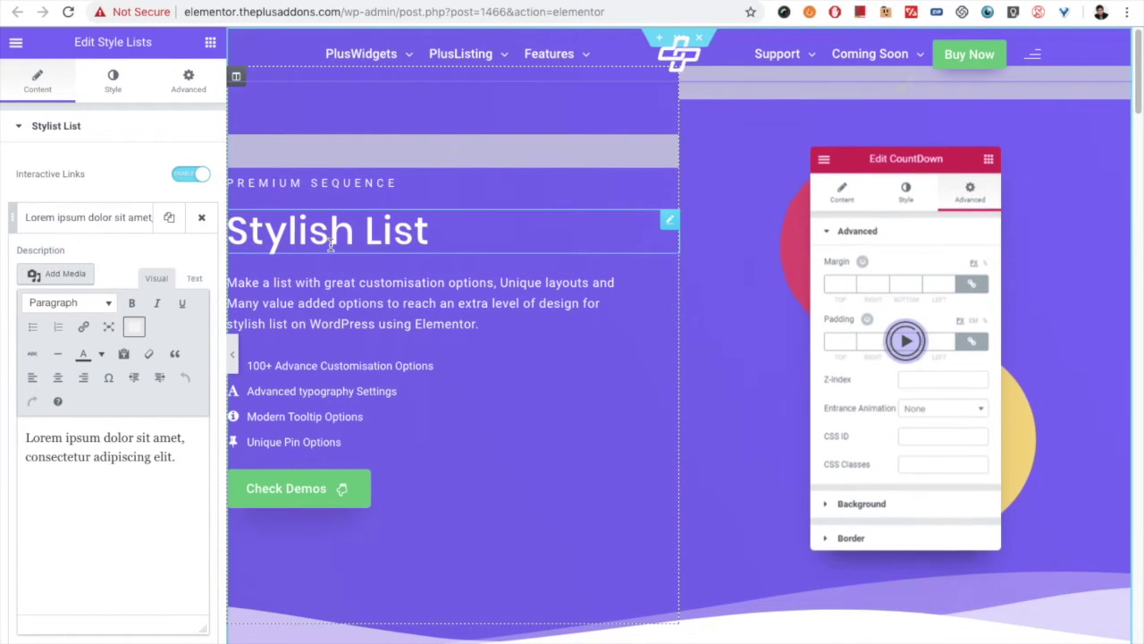